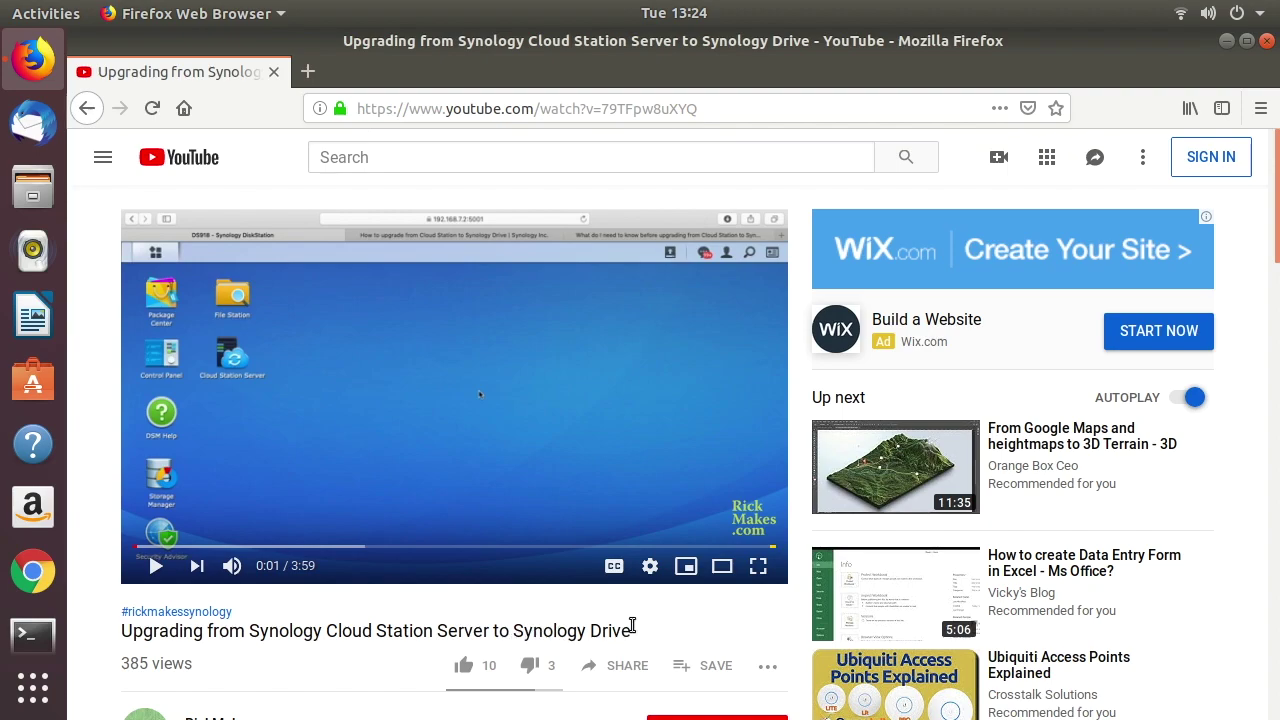
- Search Google for 'synology drive client download' in a new Firefox tab
key("ctrl+n")
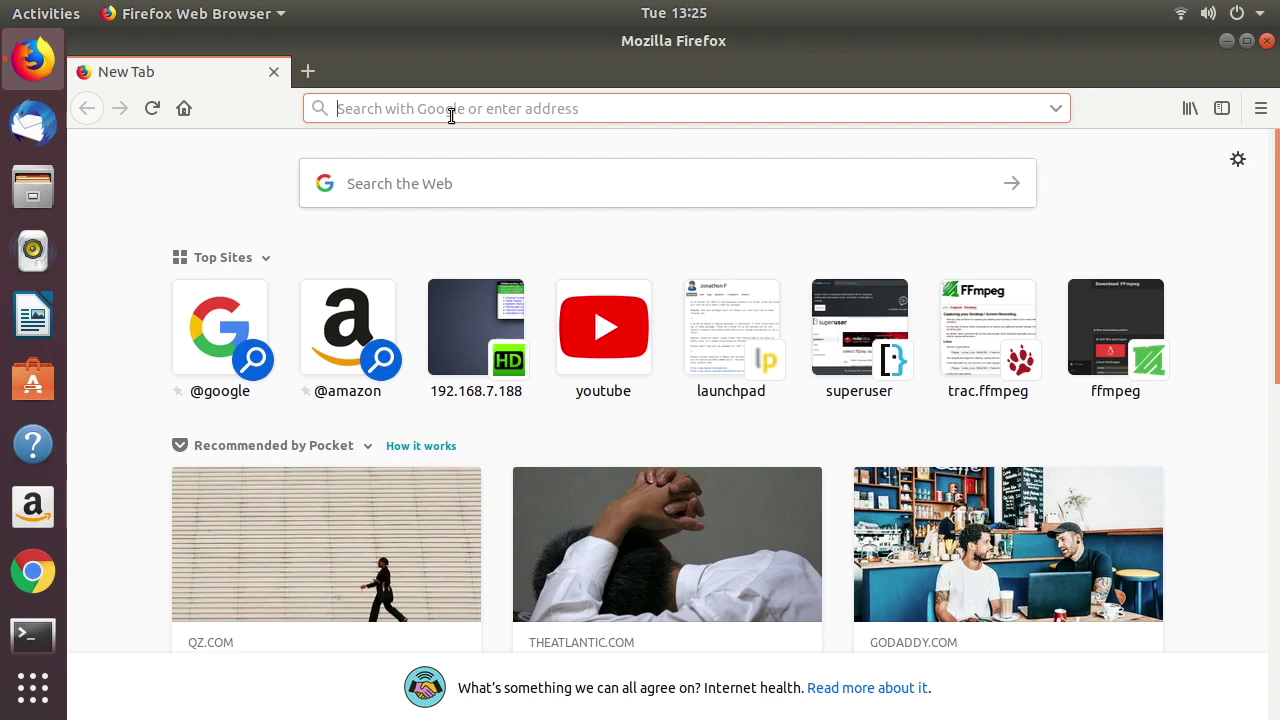
type("s")
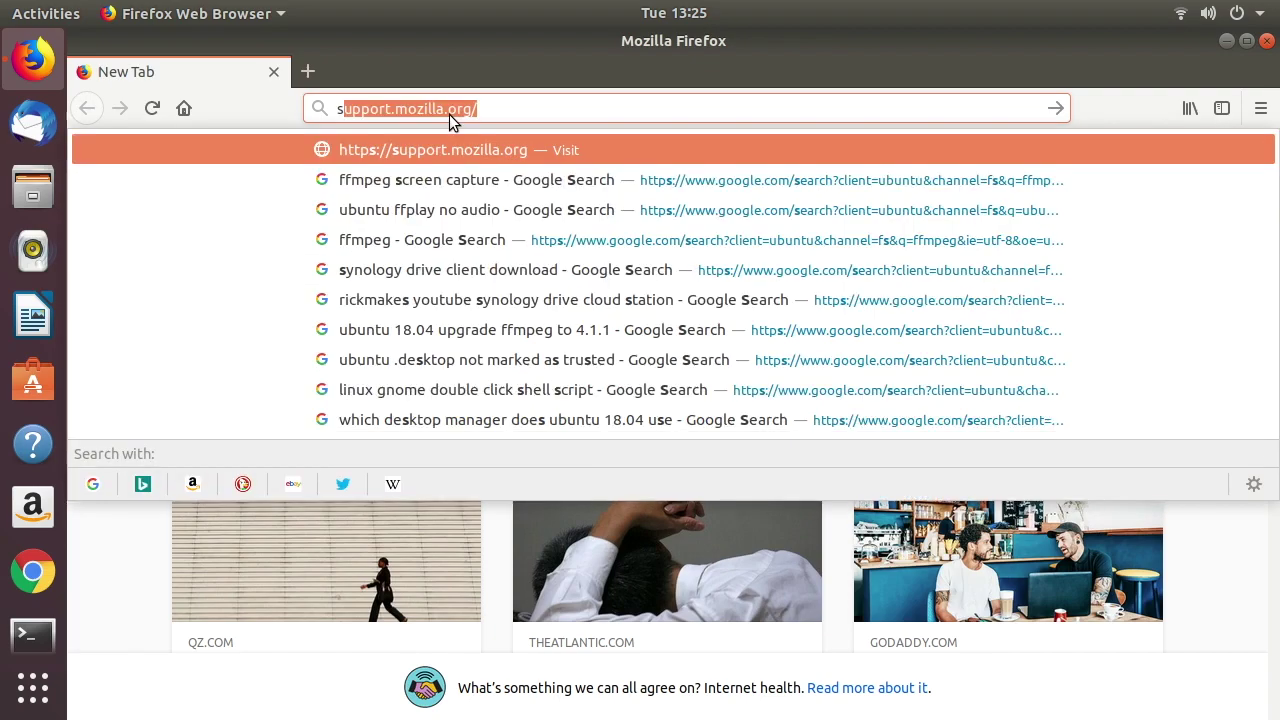
type("ynology d")
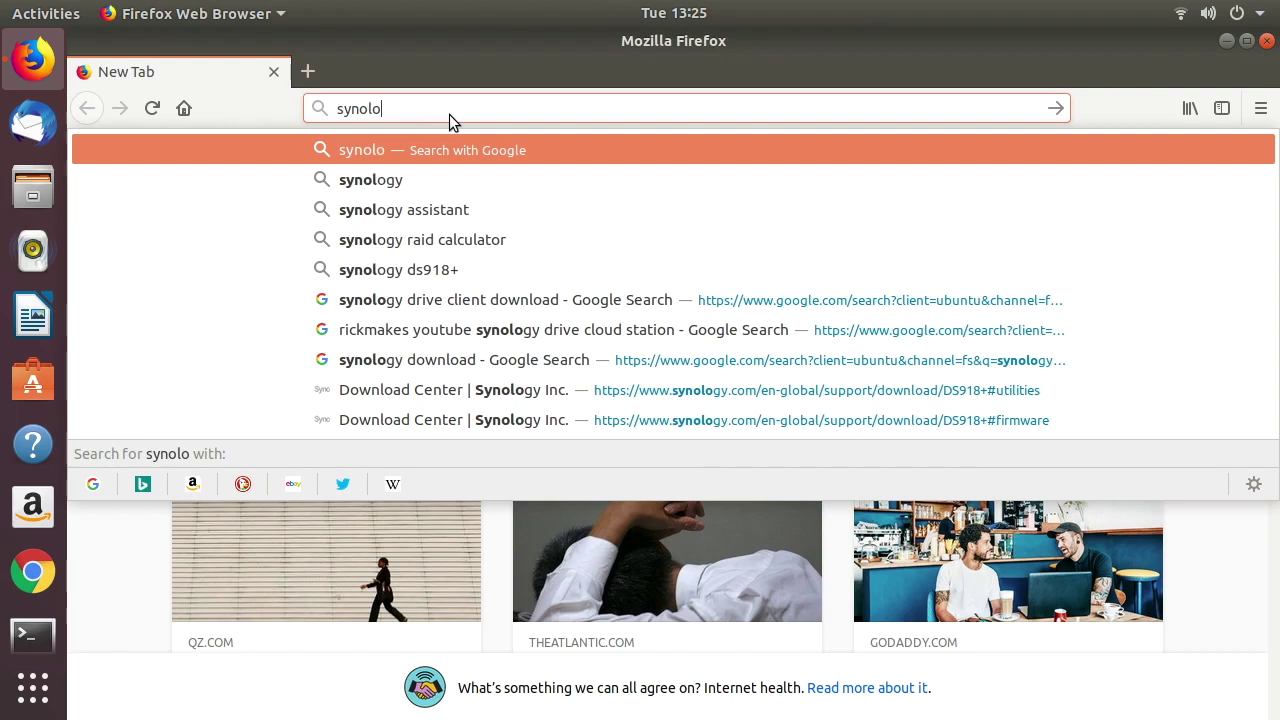
key("BackSpace")
key("BackSpace")
key("BackSpace")
key("BackSpace")
key("BackSpace")
key("BackSpace")
key("BackSpace")
key("BackSpace")
key("BackSpace")
type("ynology drfi")
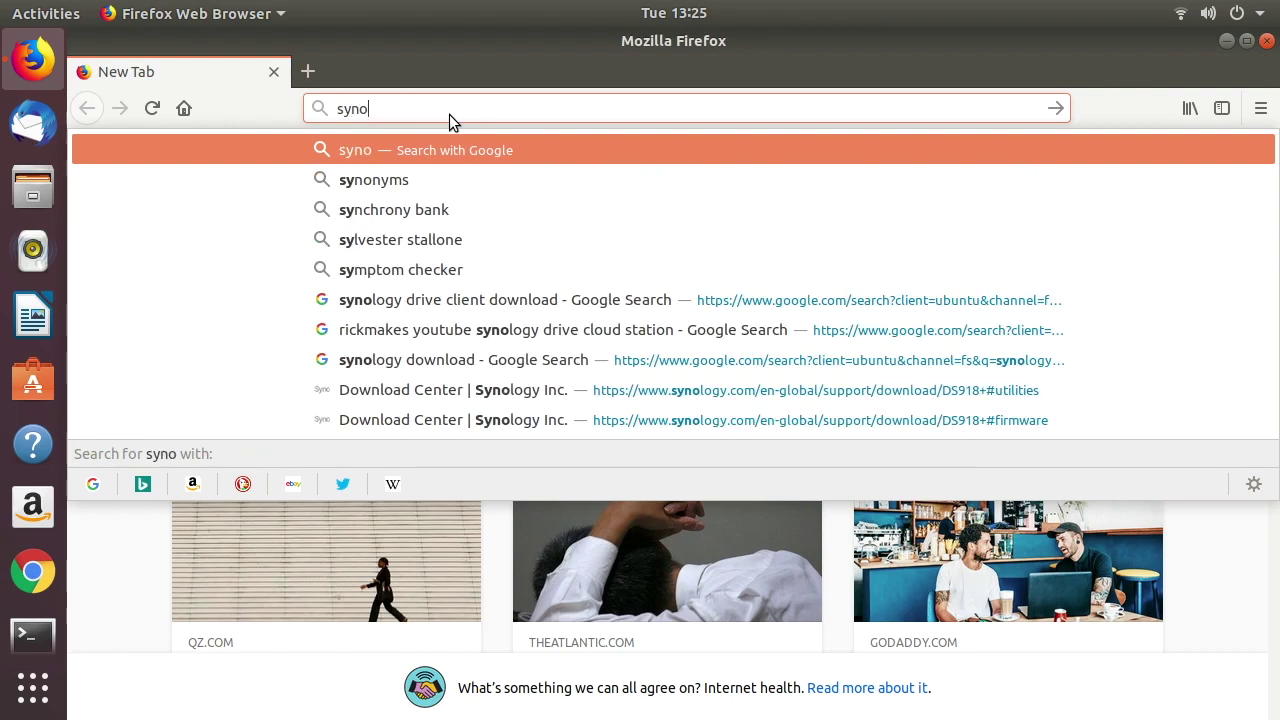
key("BackSpace")
key("BackSpace")
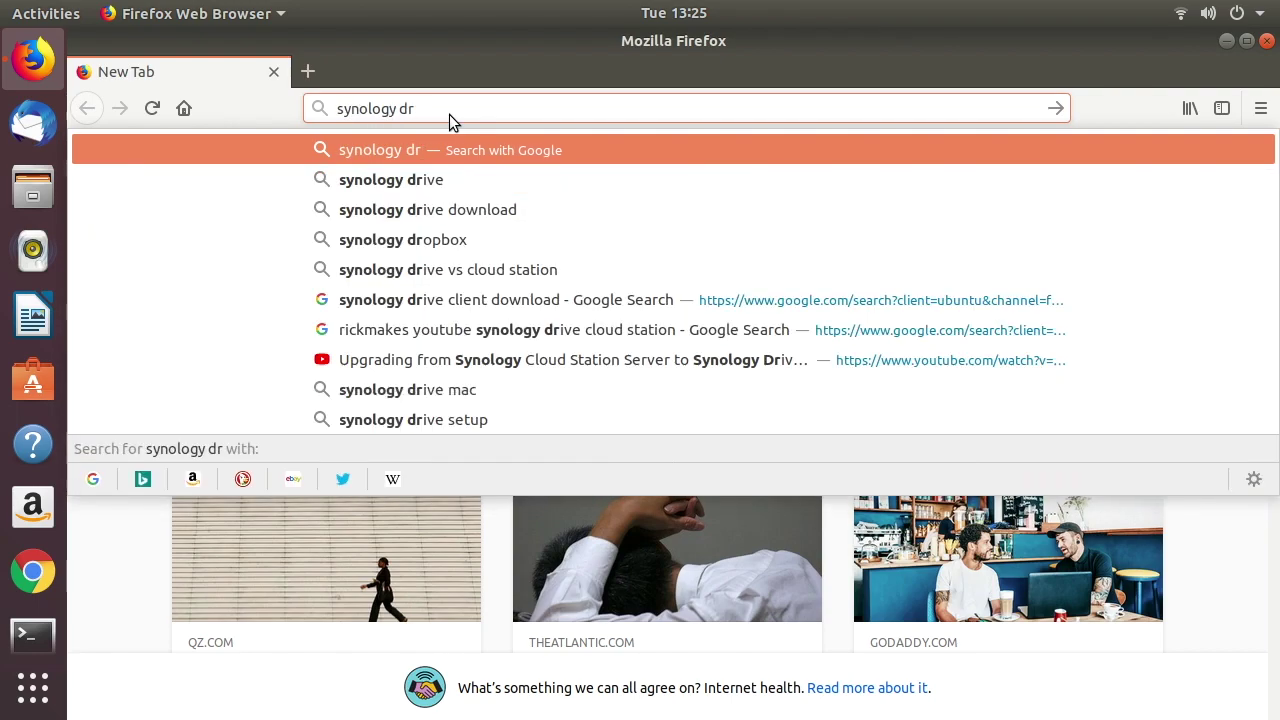
type("ive client download")
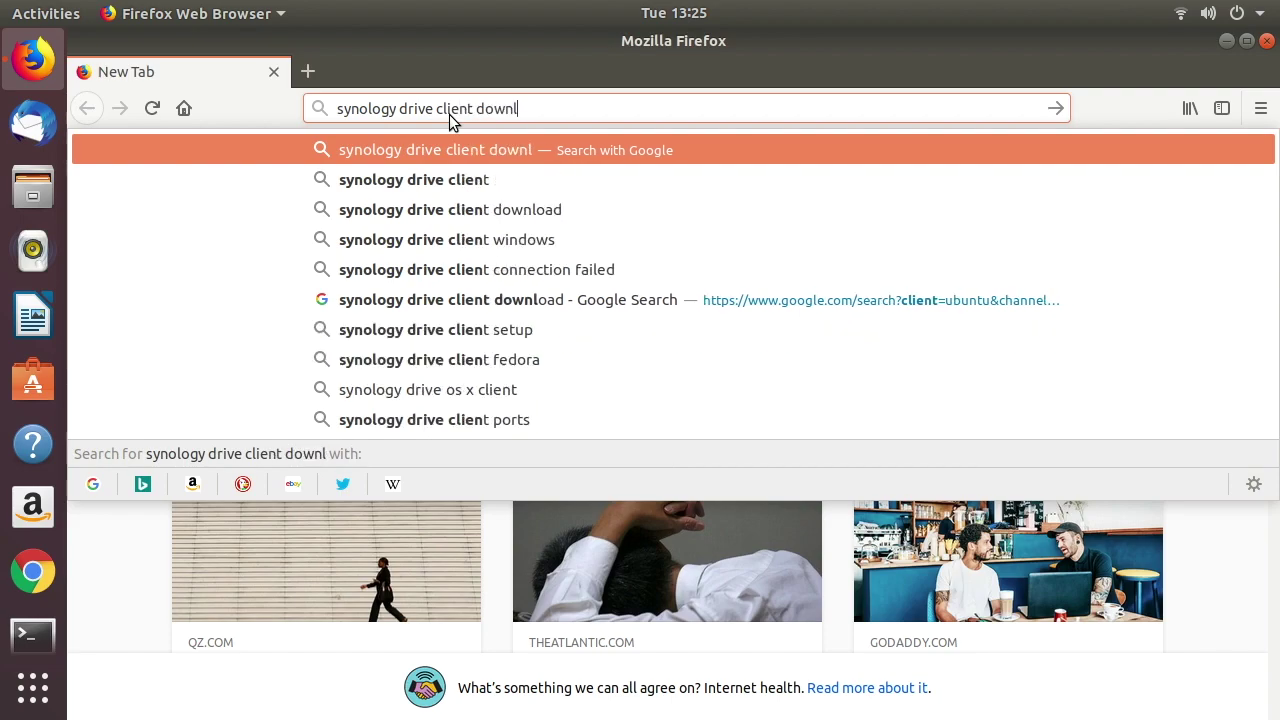
key("Return")
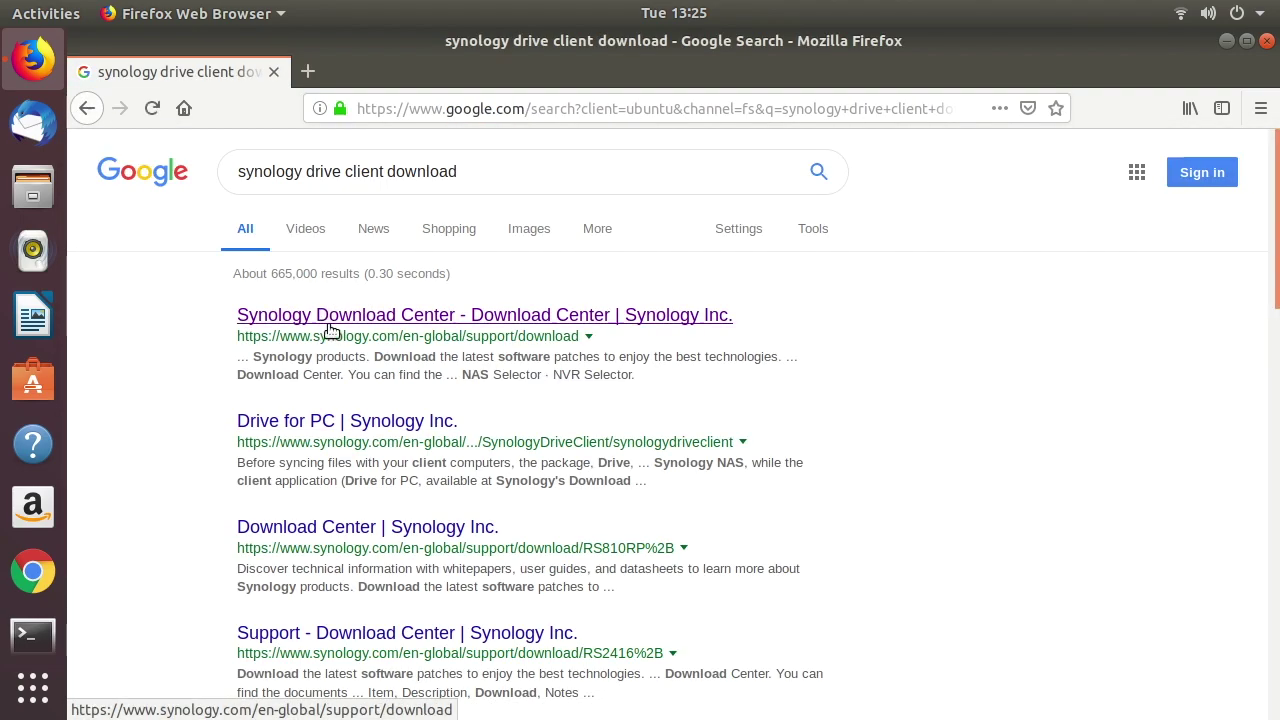
- Open Synology's Download Center and select product type NAS, model DS918+
left_click(327, 322)
left_click(384, 599)
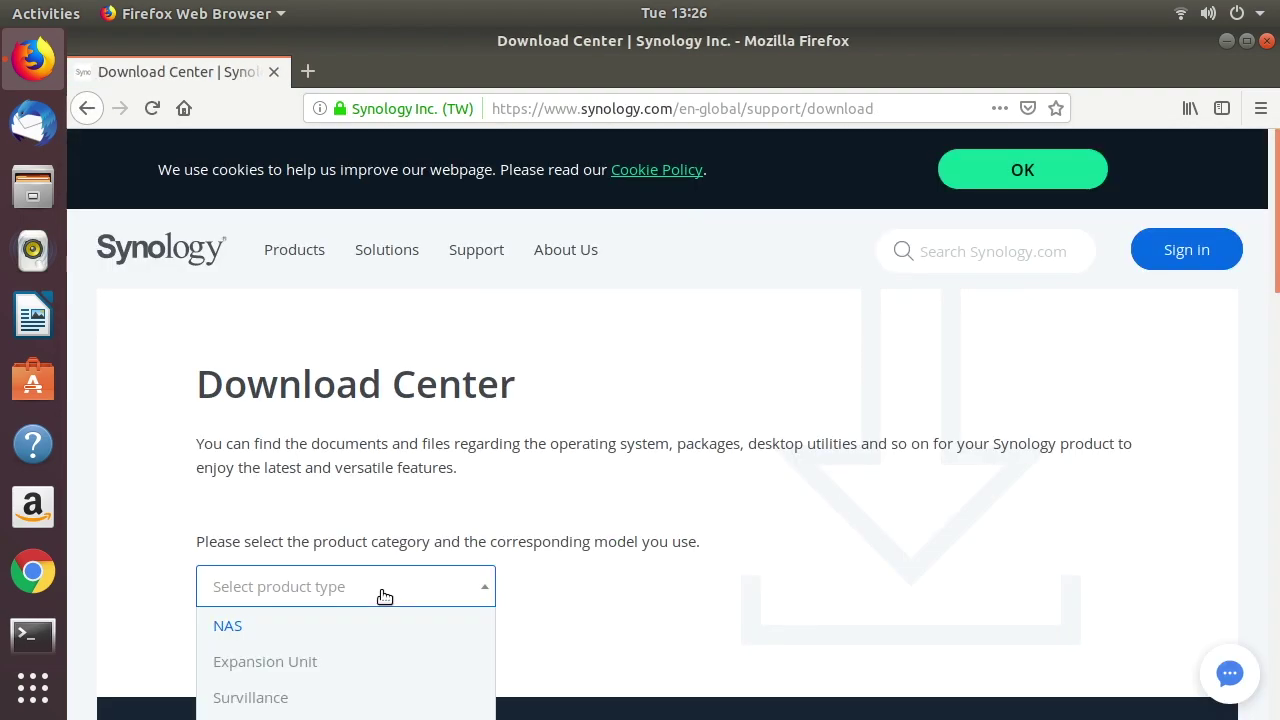
left_click(224, 628)
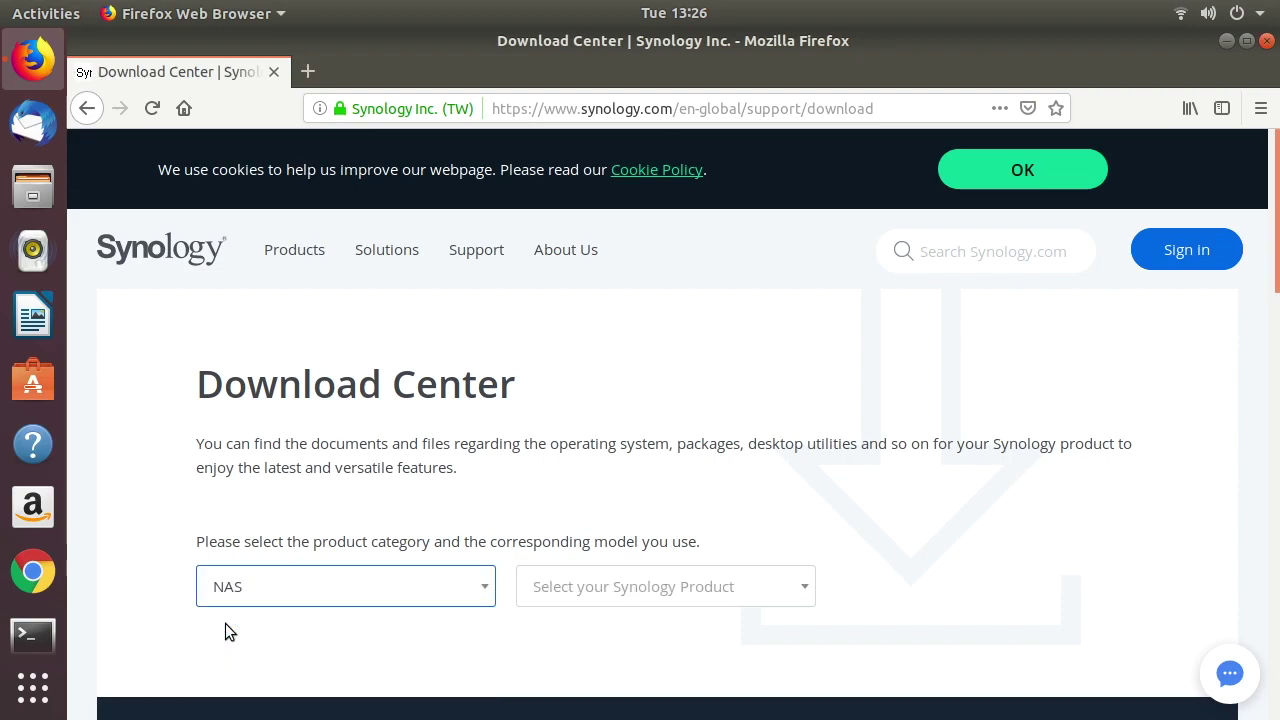
left_click(606, 591)
type("918")
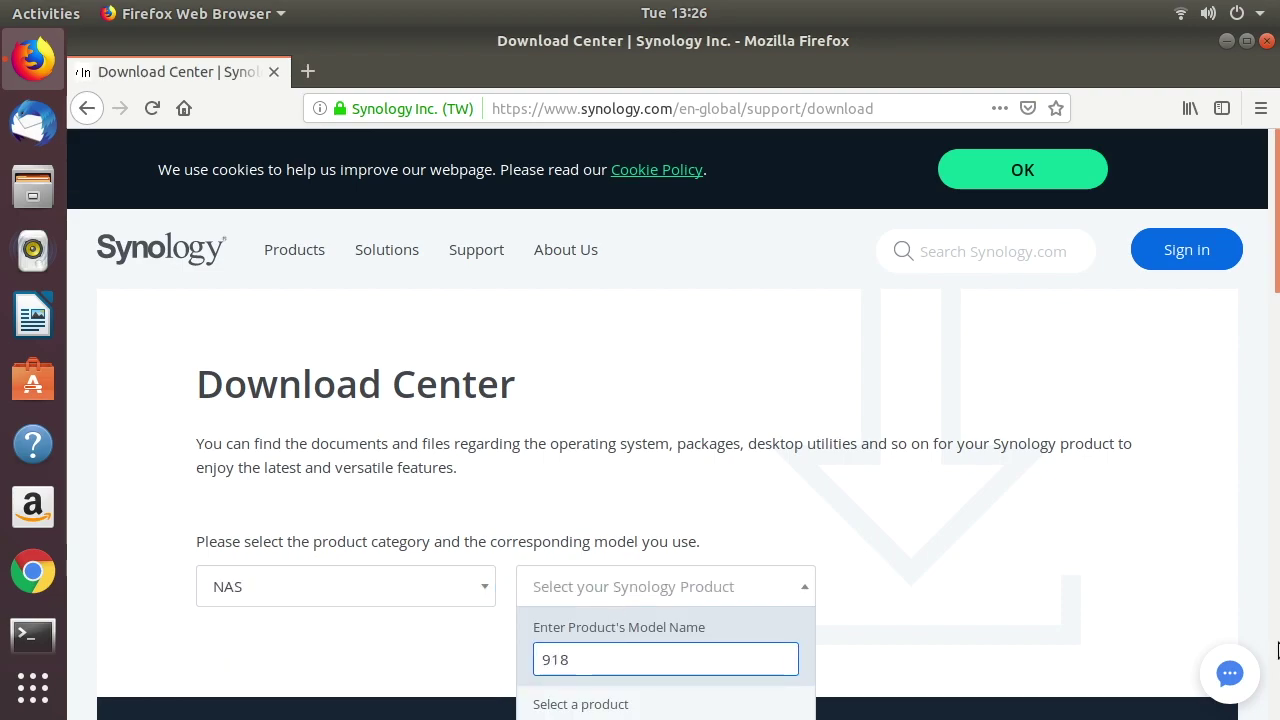
key("Return")
- Show the Desktop Utilities downloads and scroll to Drive's Ubuntu packages
scroll(654, 356, "down", 4)
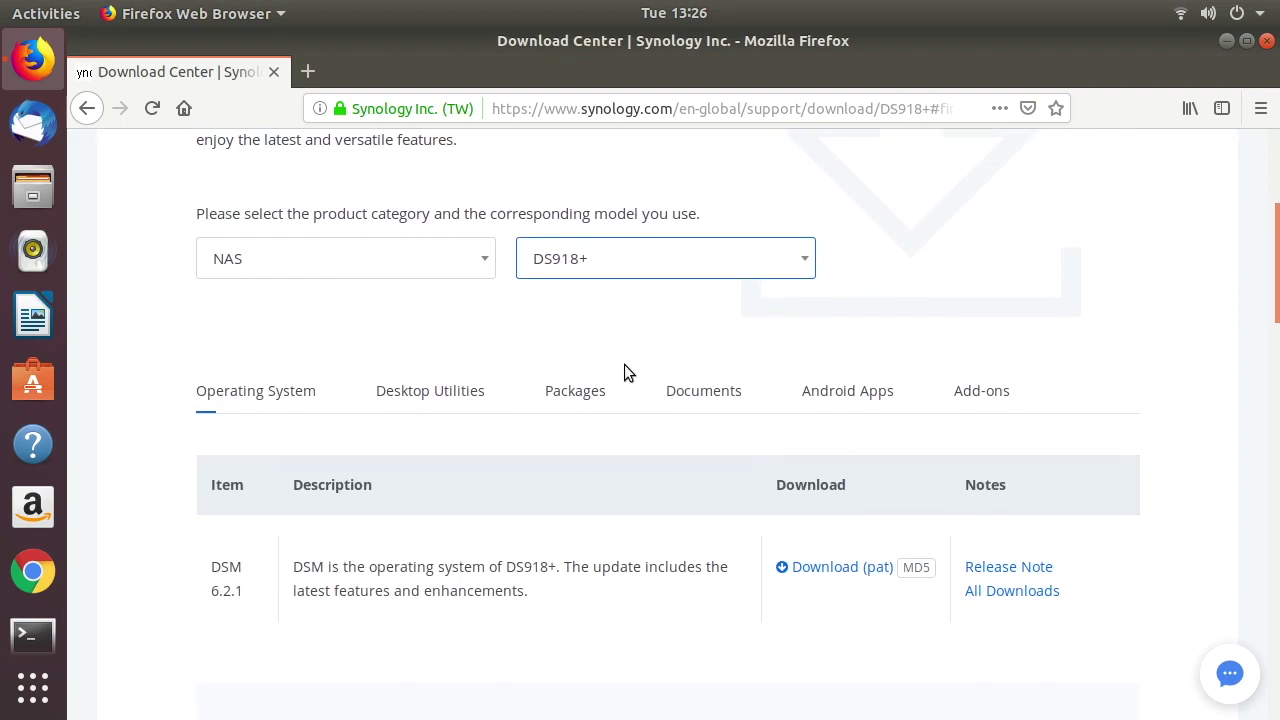
left_click(416, 333)
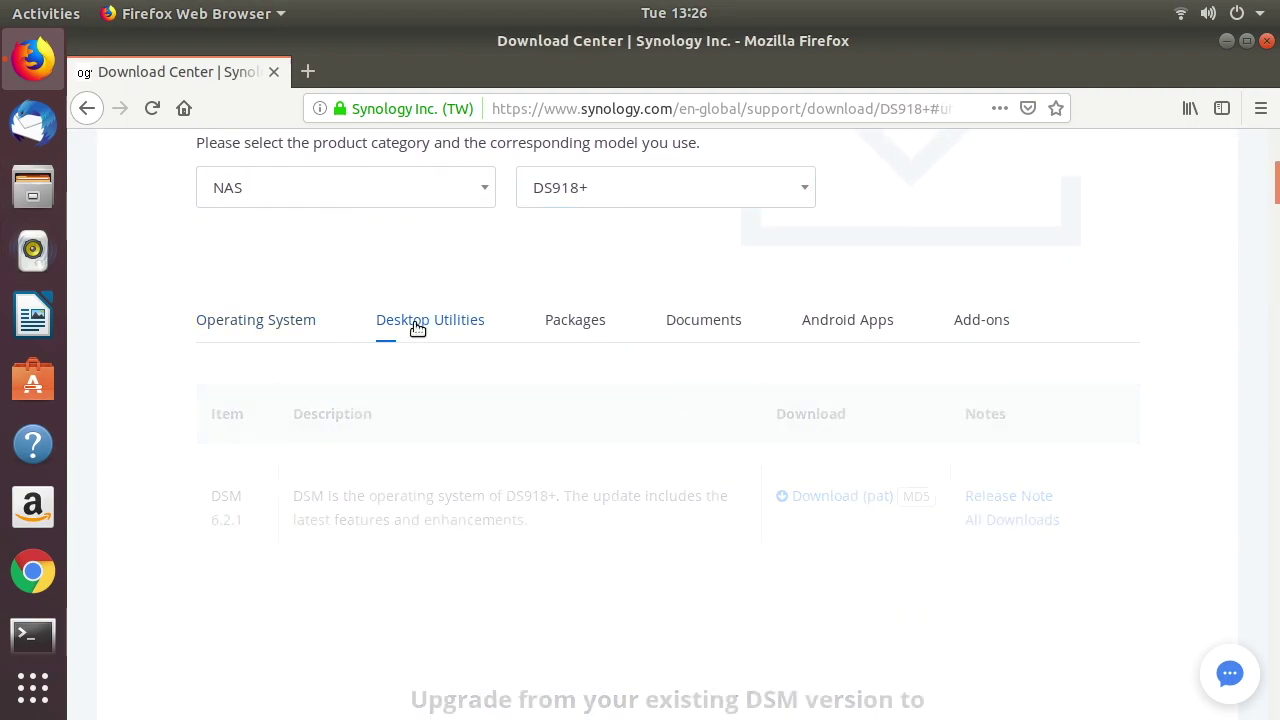
scroll(308, 614, "down", 3)
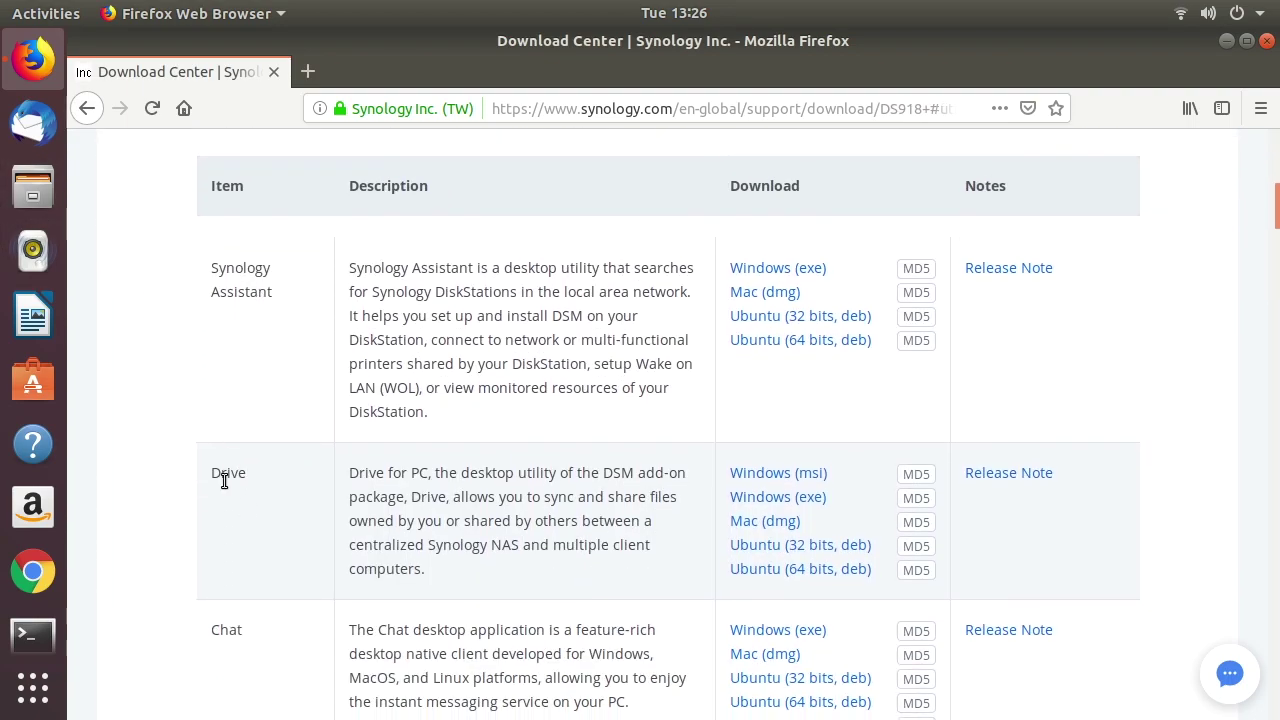
- Save Drive's Ubuntu 64-bit deb package to disk
left_click(760, 574)
left_click(825, 572)
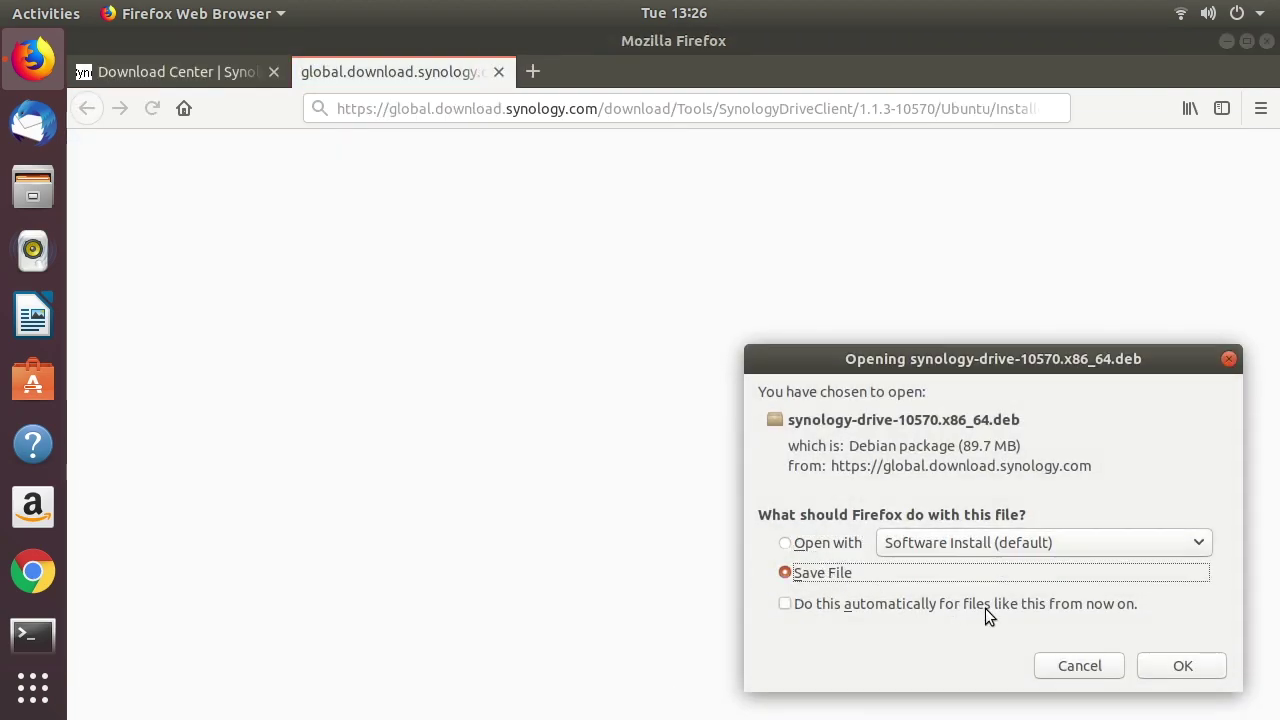
left_click(1180, 670)
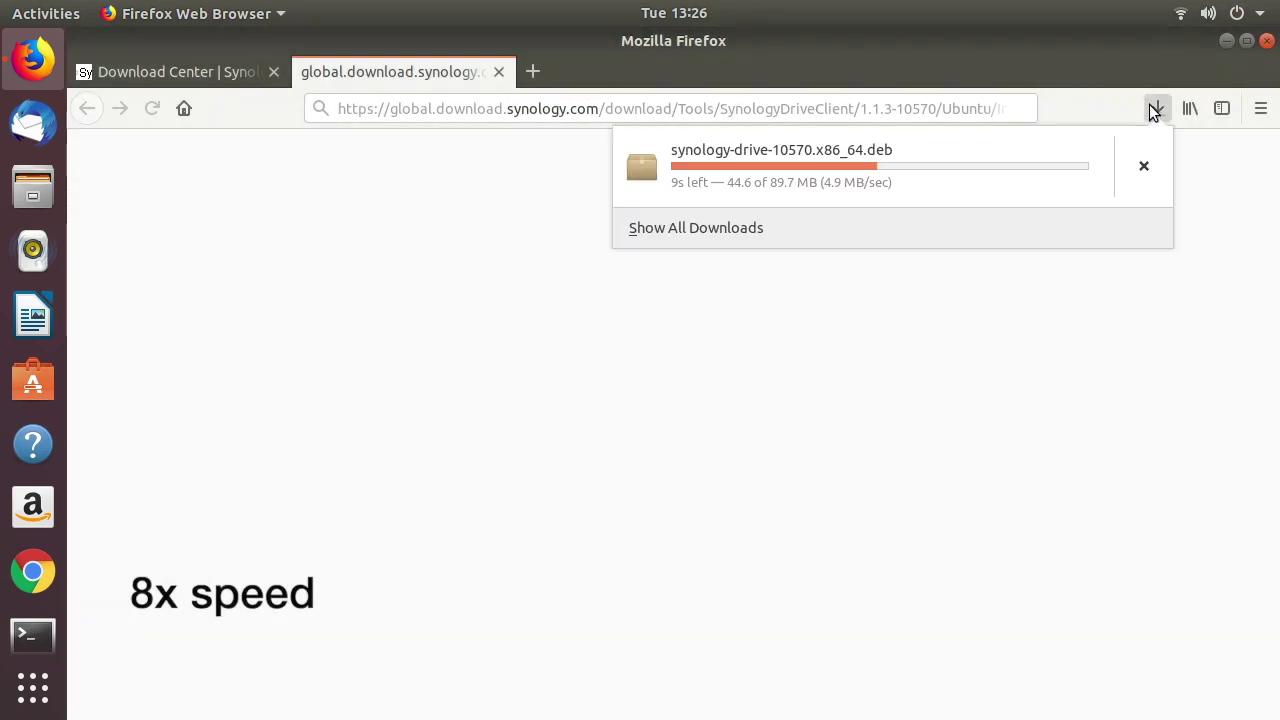
- Quit Firefox, confirming that both tabs close
left_click(1264, 43)
left_click(1264, 43)
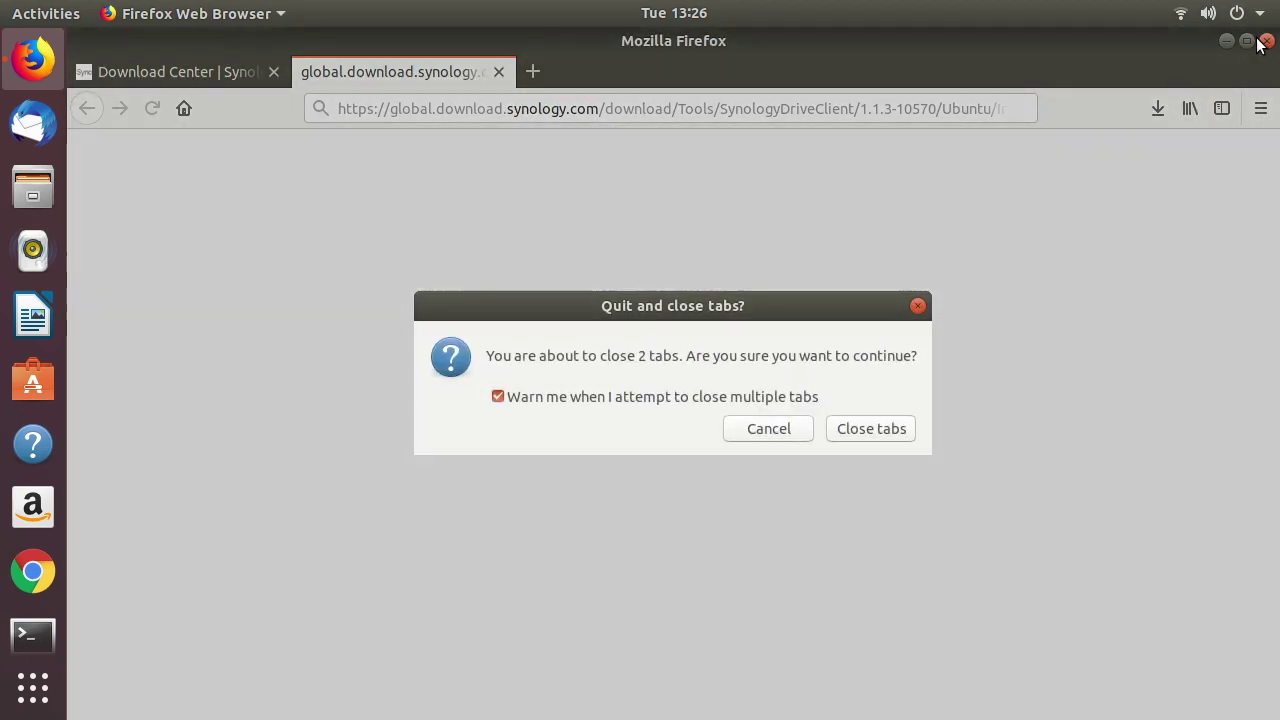
left_click(855, 433)
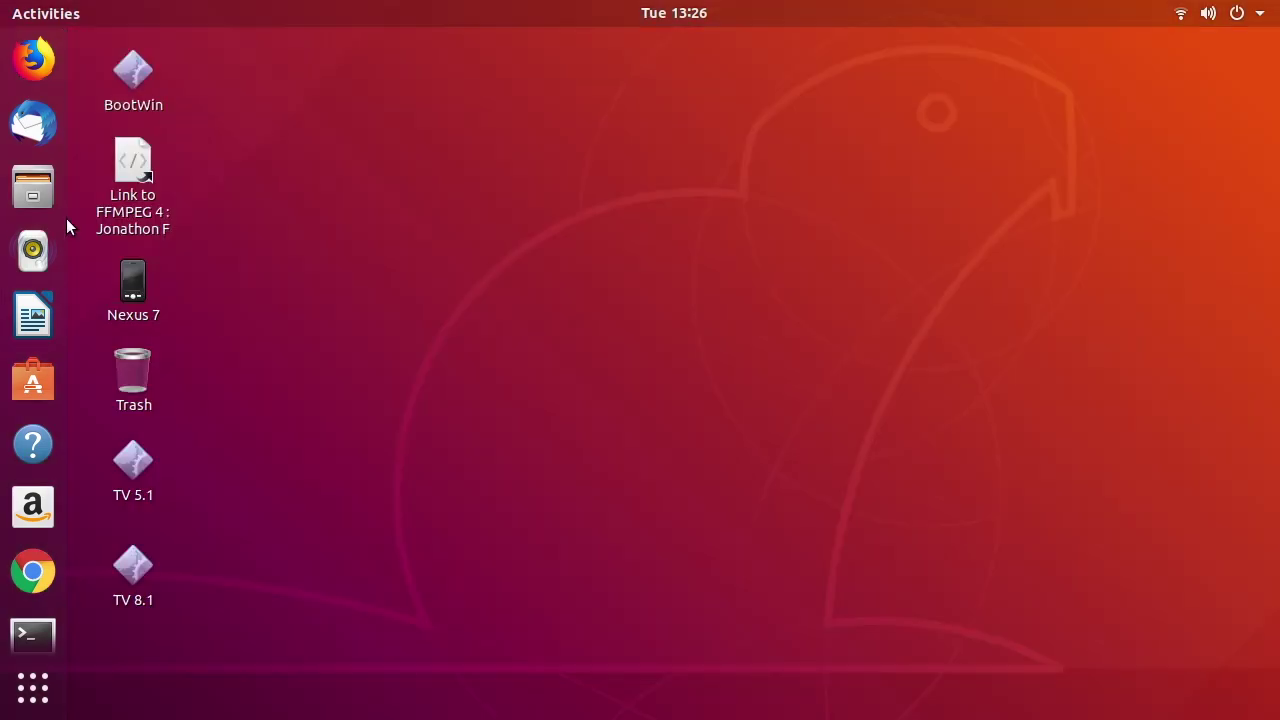
- Install the downloaded synology-drive deb from Downloads, authorizing with the account password
left_click(33, 187)
left_click(175, 212)
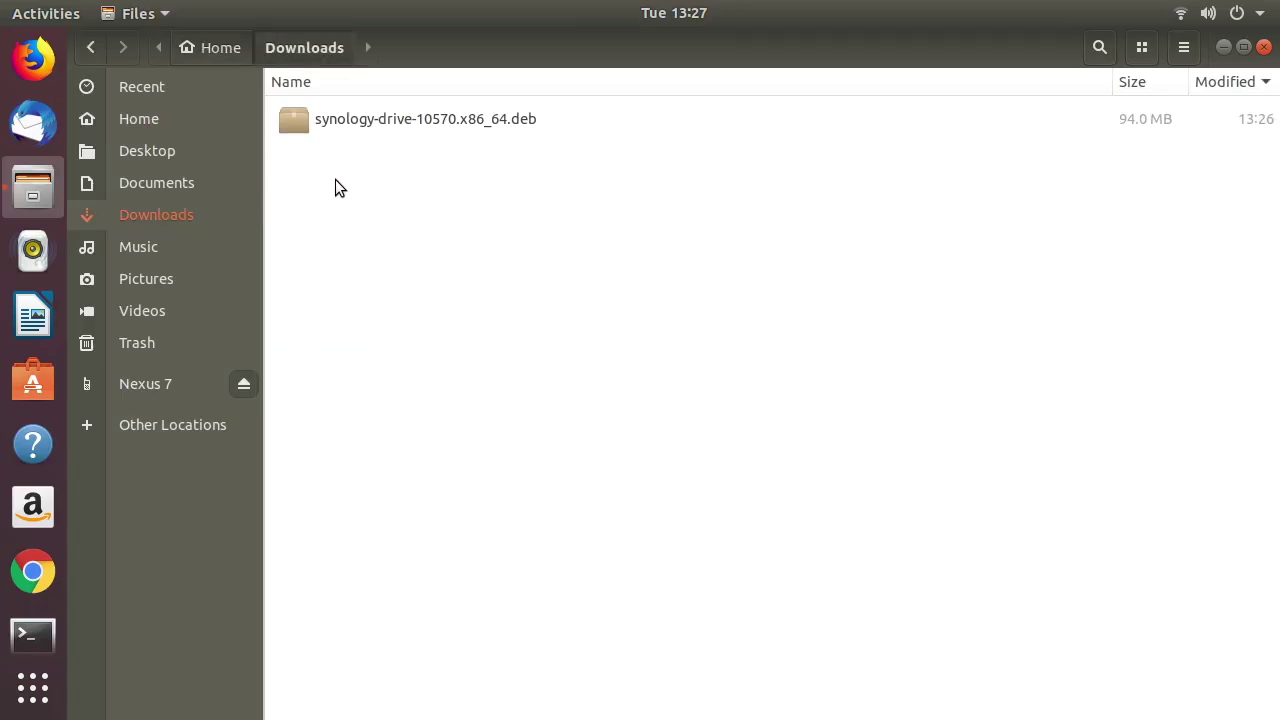
double_click(367, 122)
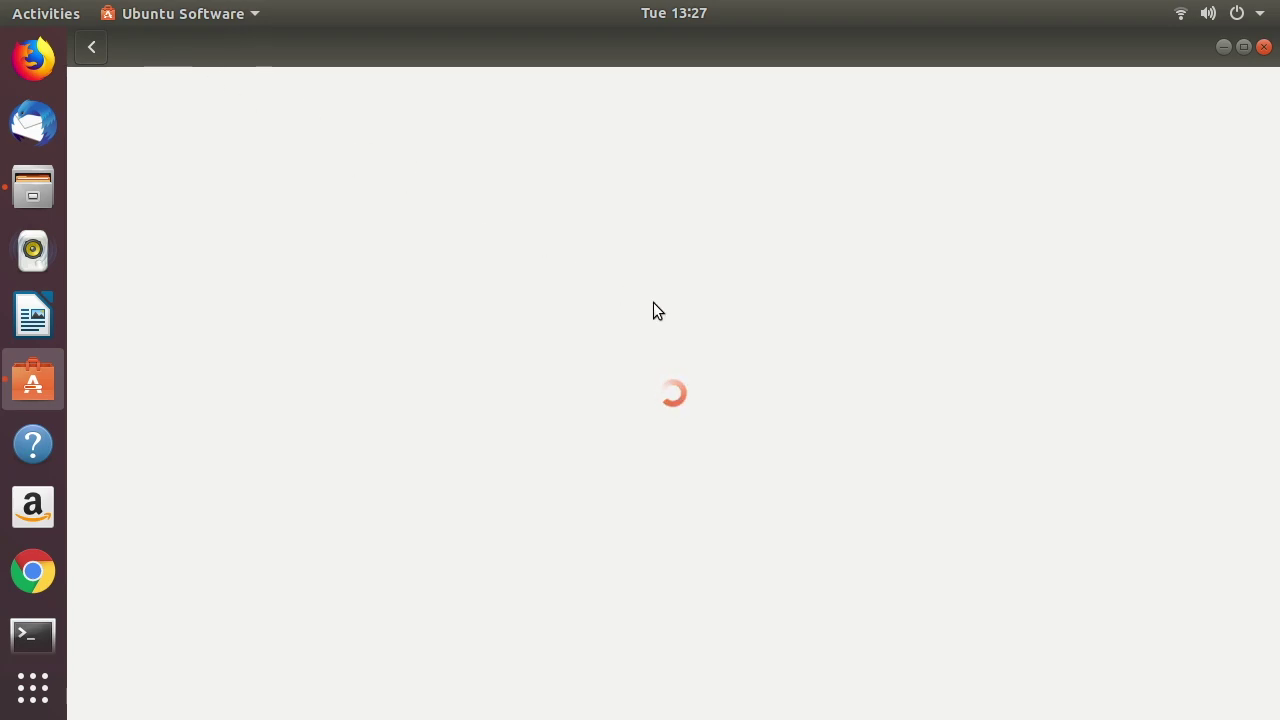
left_click(329, 194)
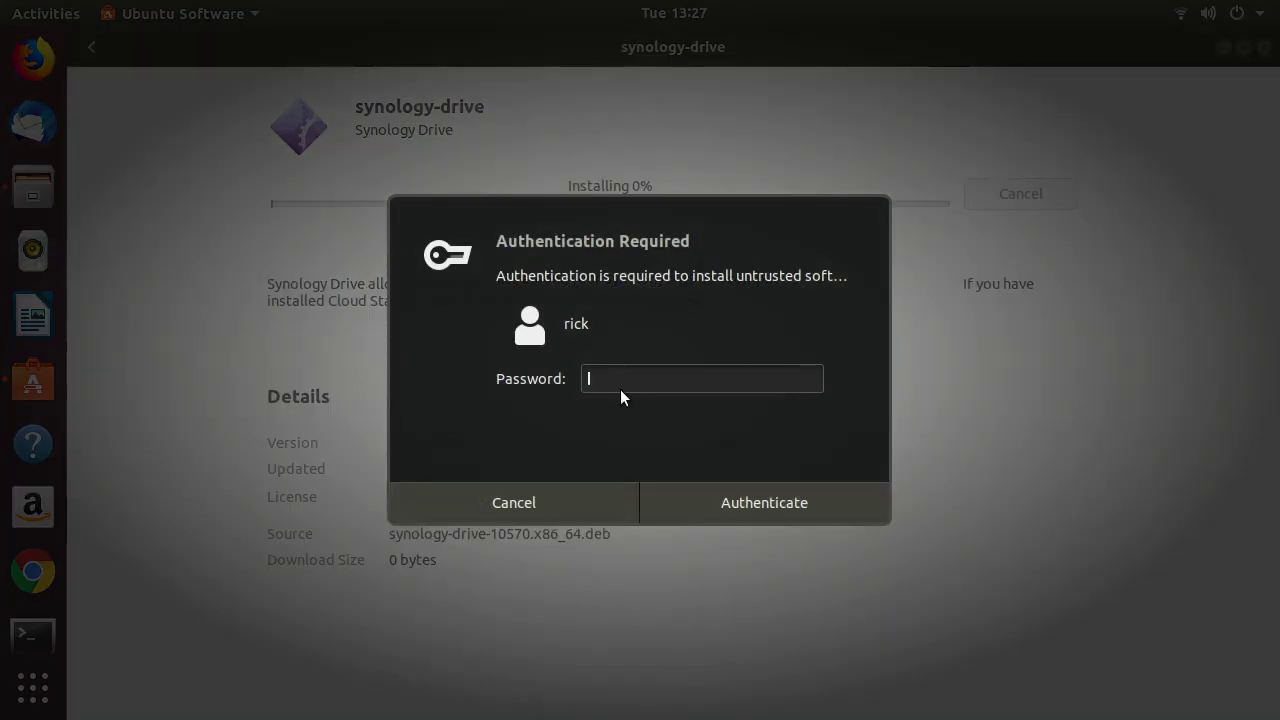
type("••")
key("Return")
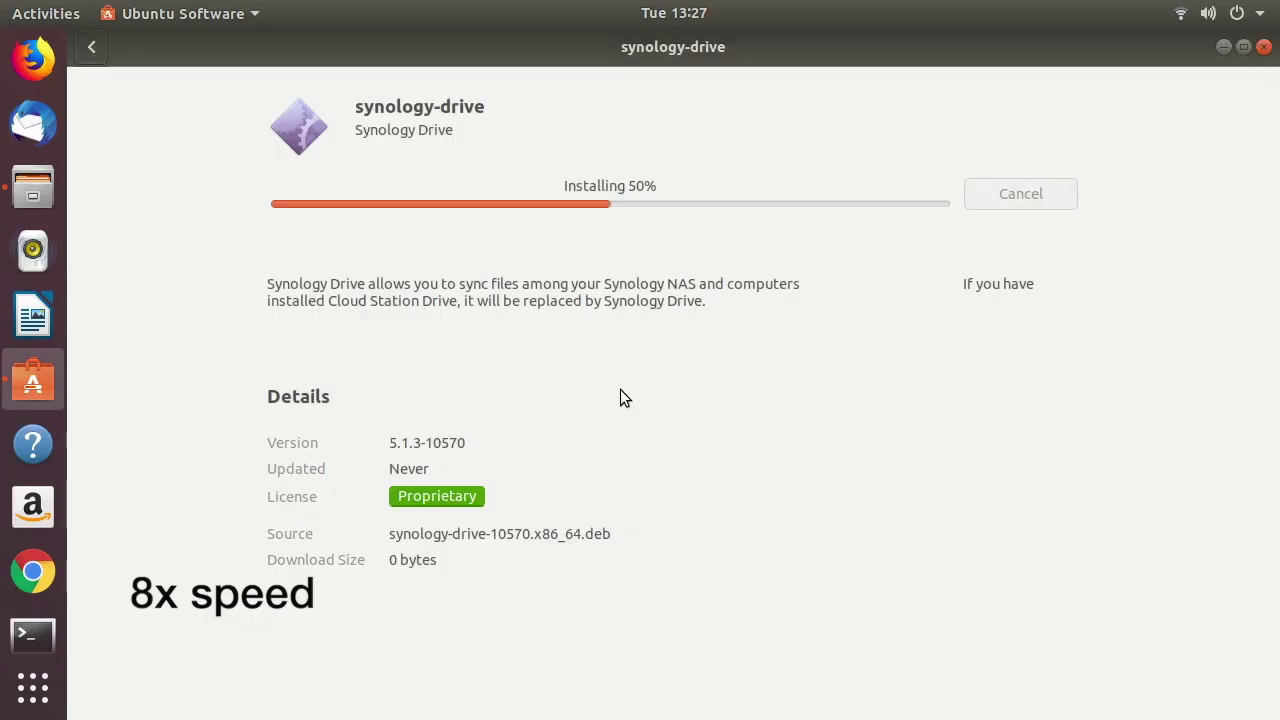
- Close Ubuntu Software and the Downloads window after synology-drive 5.1.3-10570 installs
left_click(1237, 13)
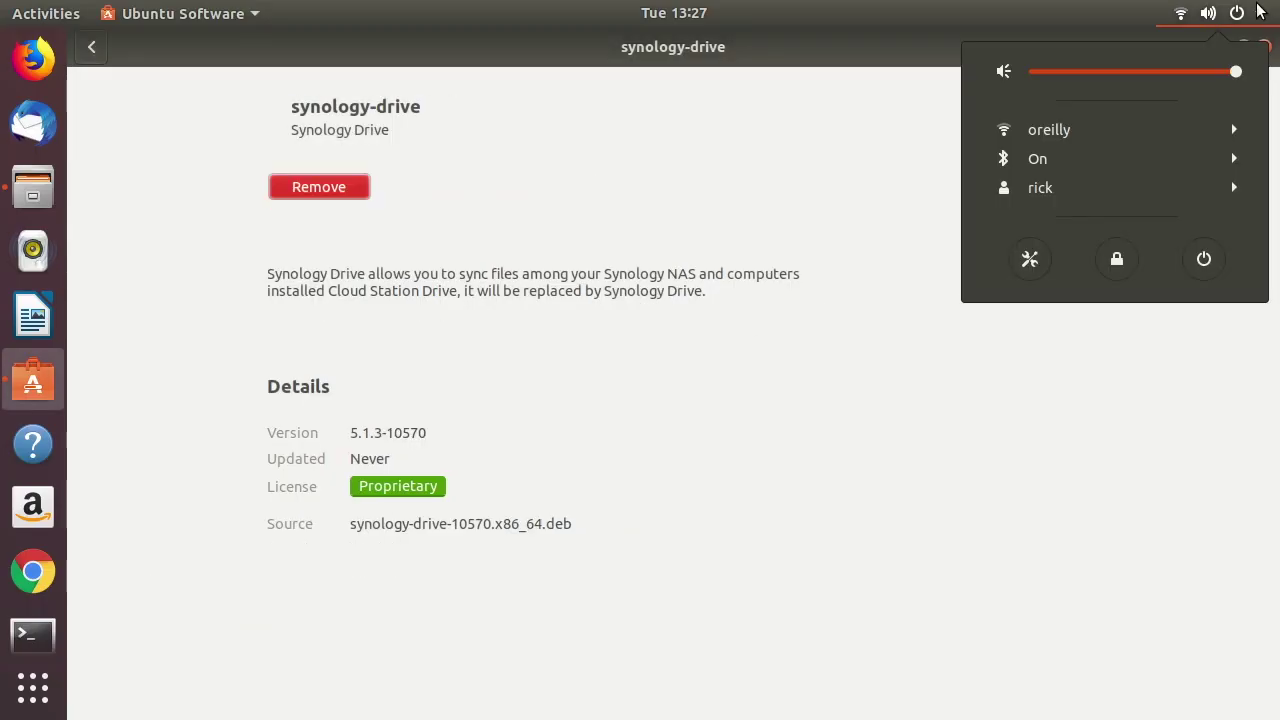
left_click(823, 248)
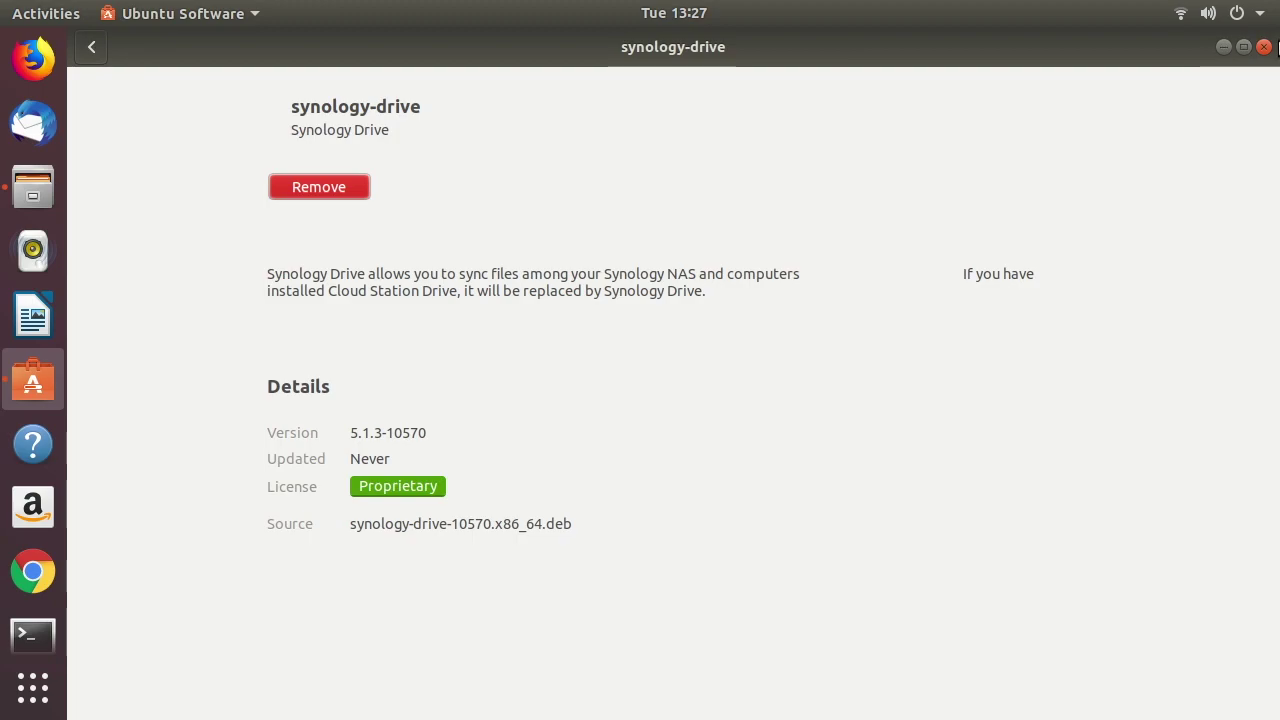
left_click(1264, 47)
left_click(1265, 46)
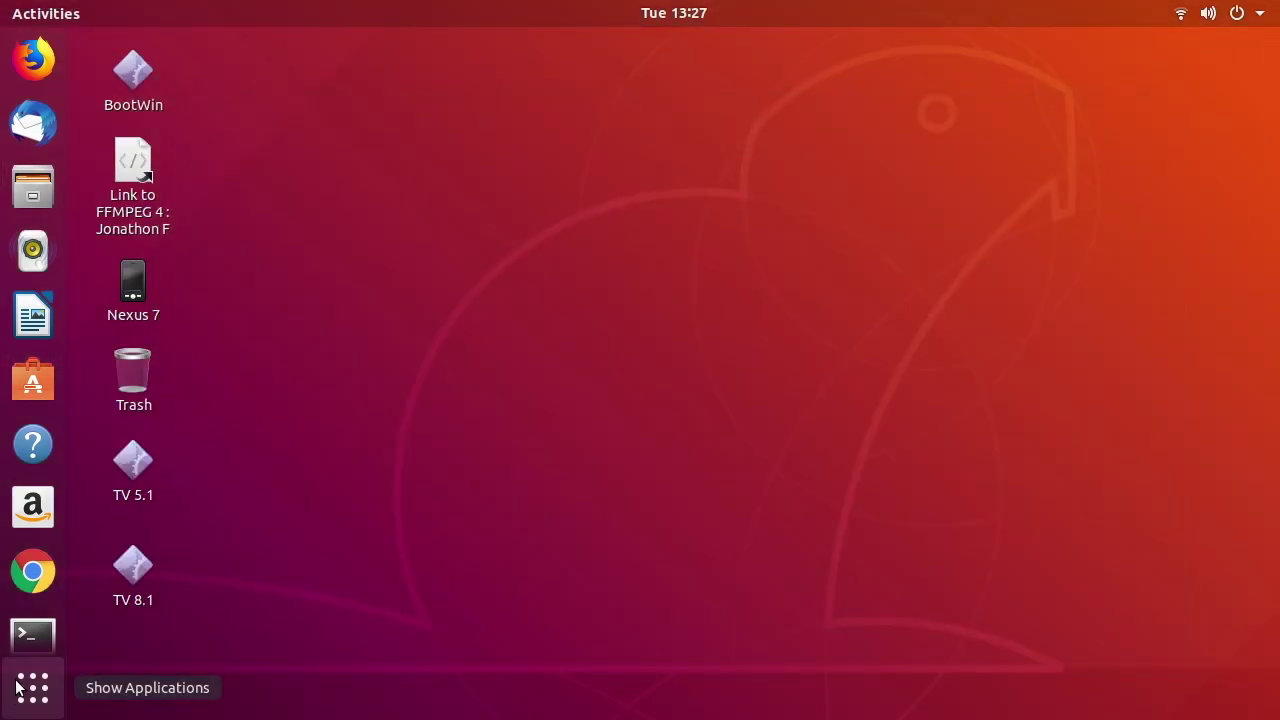
- Launch Synology Drive from the 'synol' application search and begin setup
left_click(53, 684)
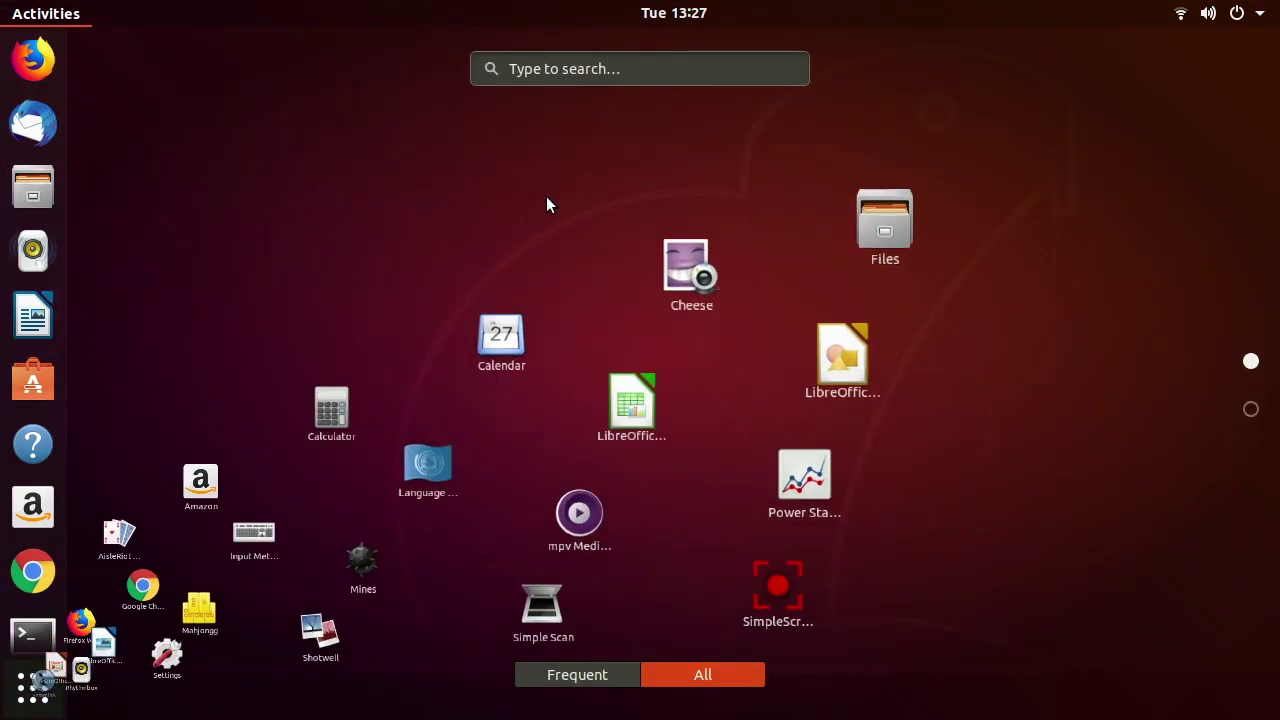
type("synol")
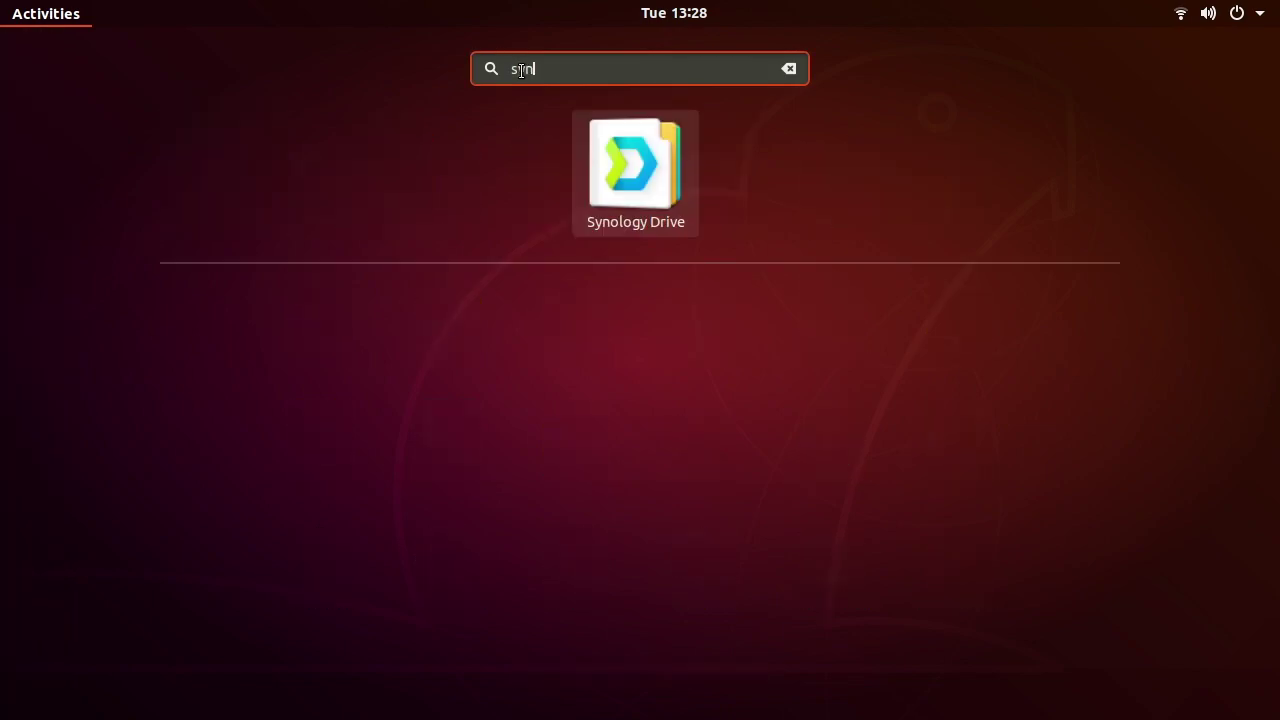
left_click(656, 190)
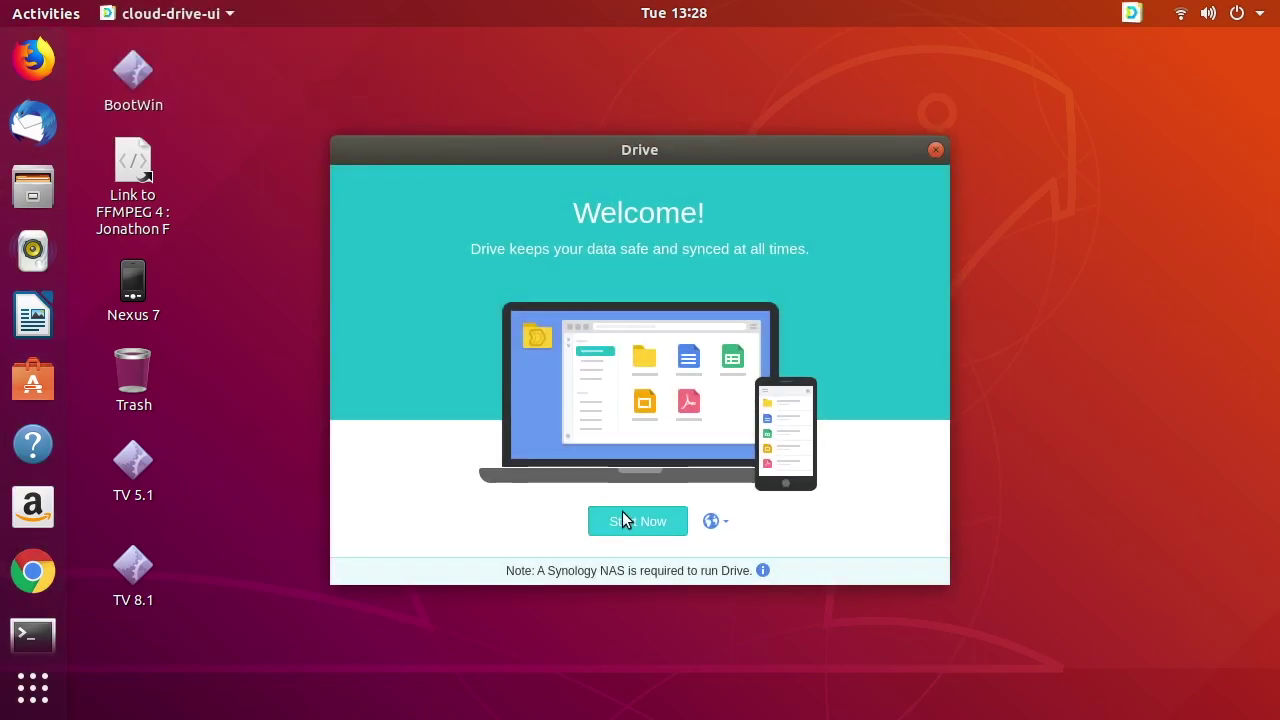
left_click(622, 516)
- Enter NAS address 192.168.7.2 with the account username and password
left_click(499, 362)
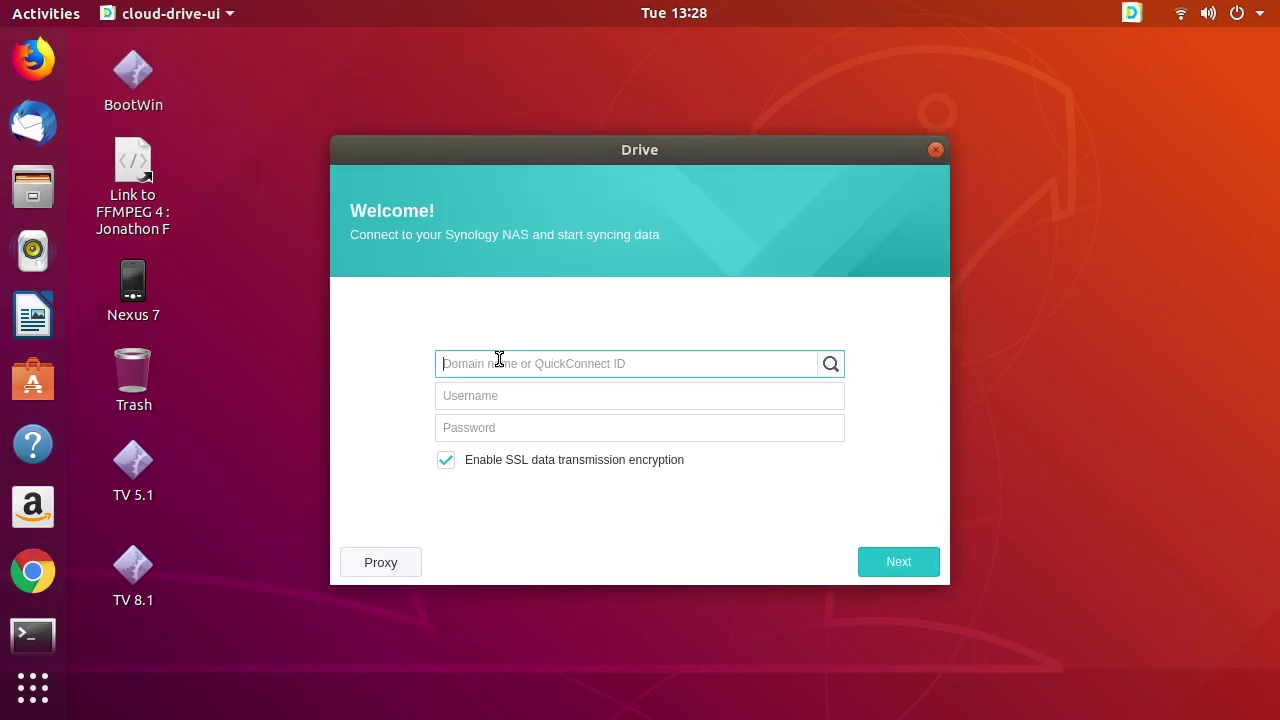
type("192.168.7.2")
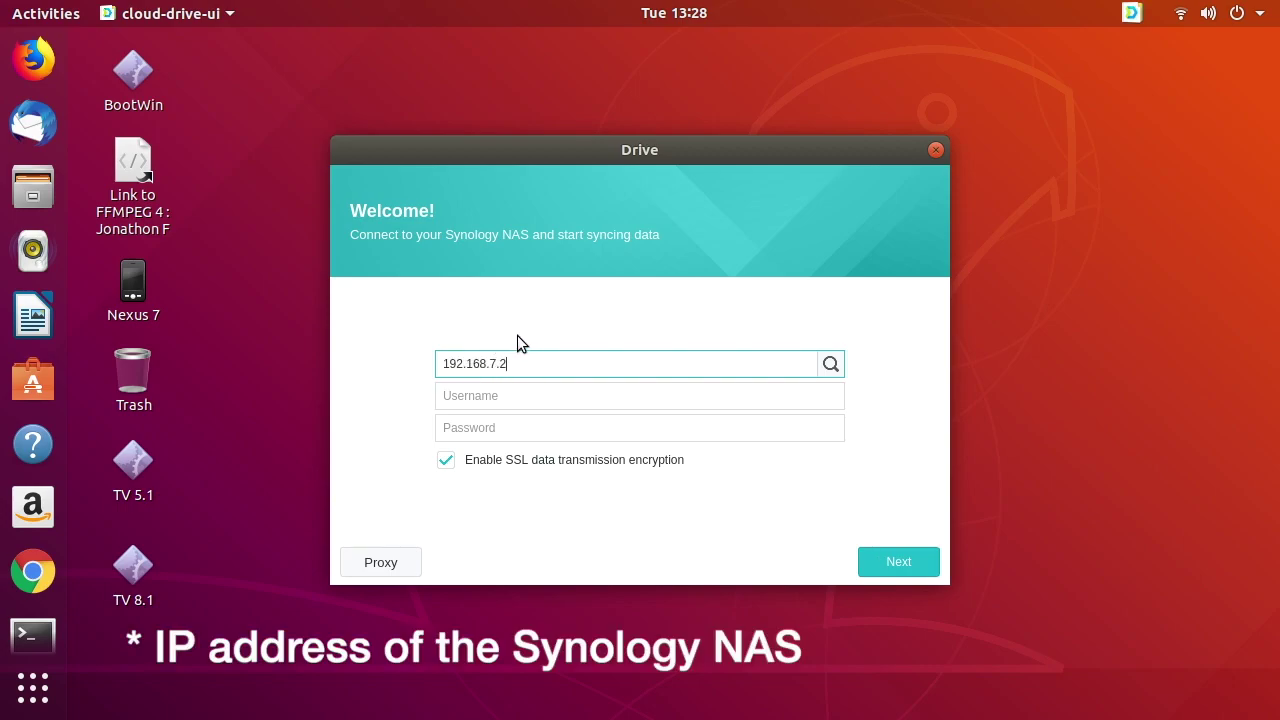
left_click(523, 394)
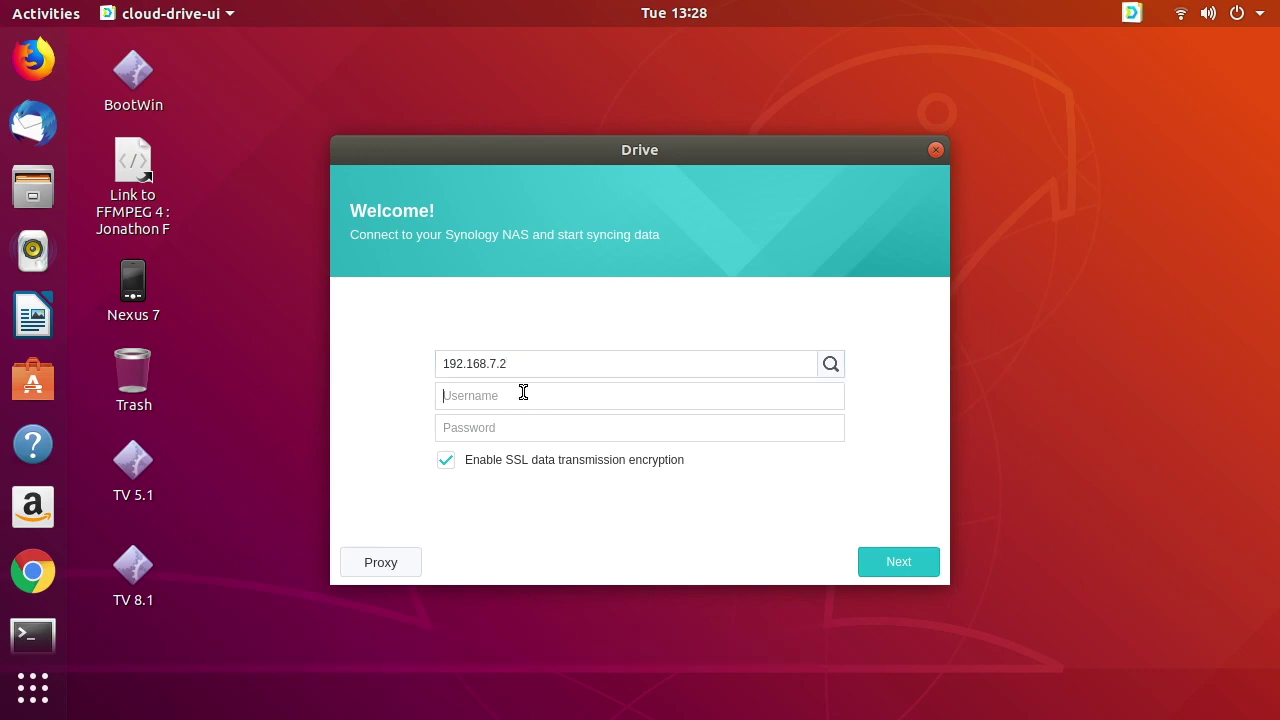
type("ri••••••••")
- Connect to 192.168.7.2 without QuickConnect, accepting the self-signed certificate
left_click(901, 551)
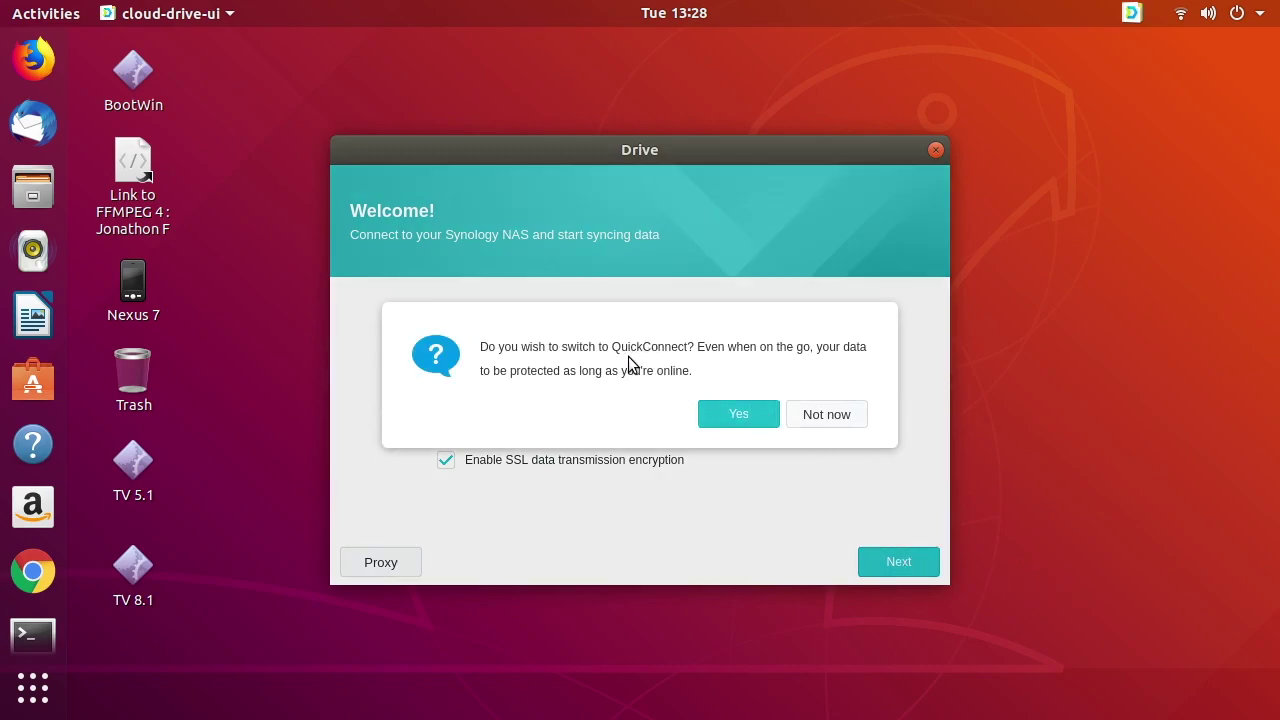
left_click(835, 418)
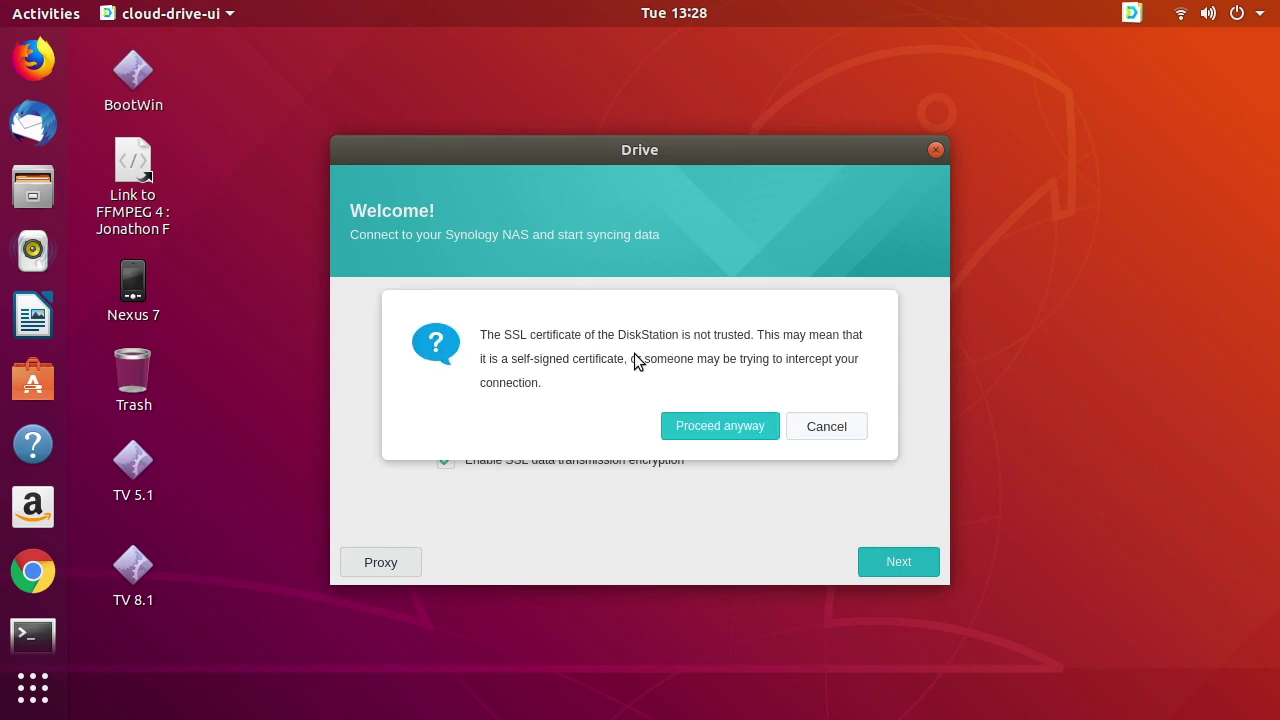
left_click(706, 420)
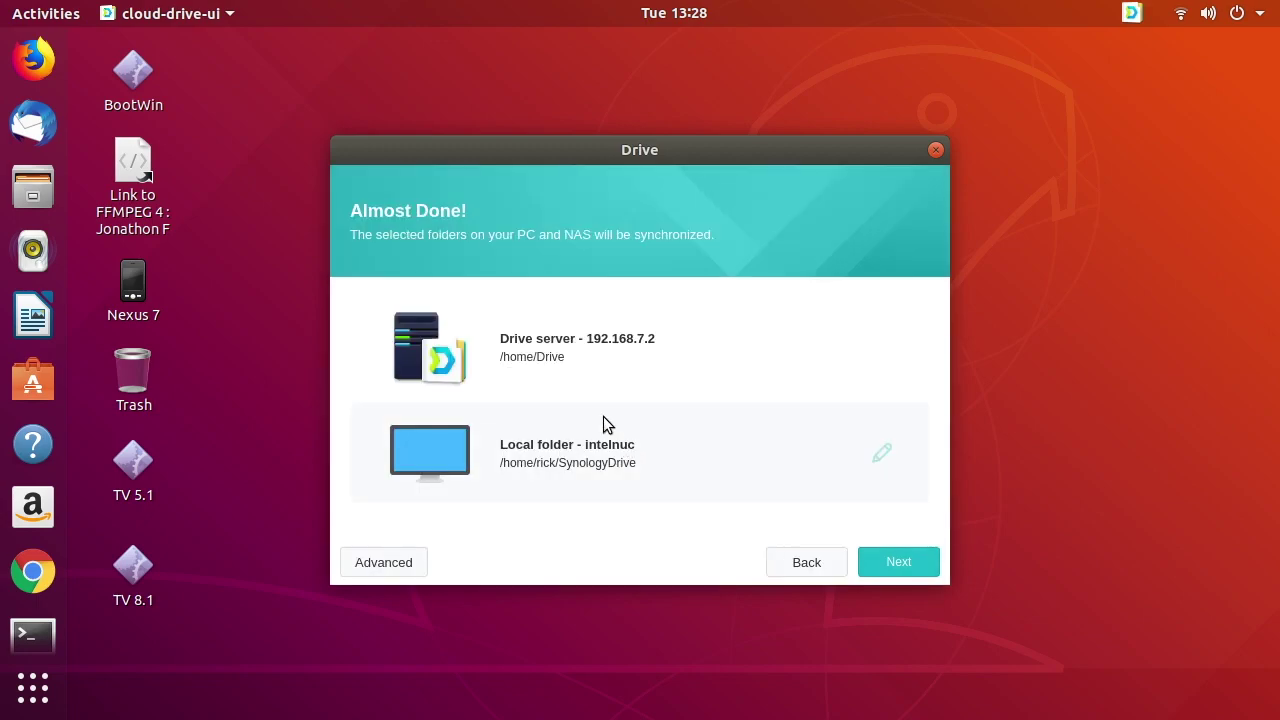
left_click(922, 566)
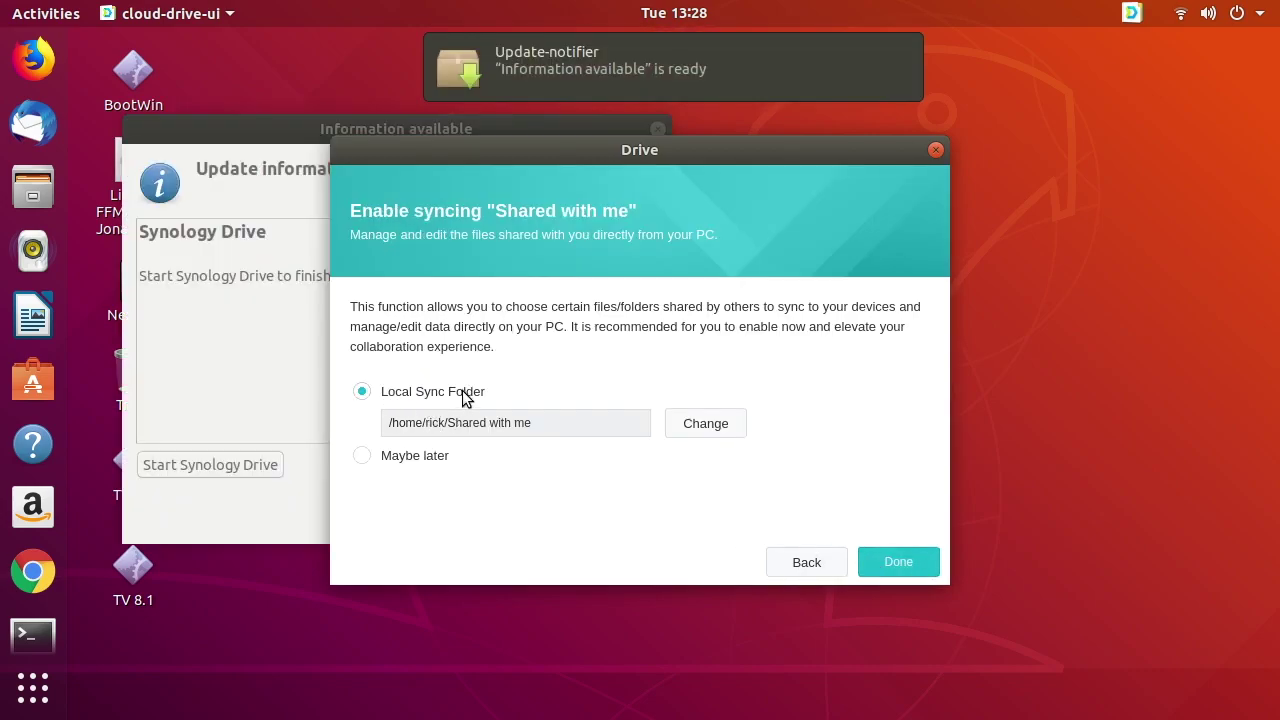
- Skip Shared with me syncing, finish the wizard and page through the onboarding tour
left_click(360, 455)
left_click(883, 566)
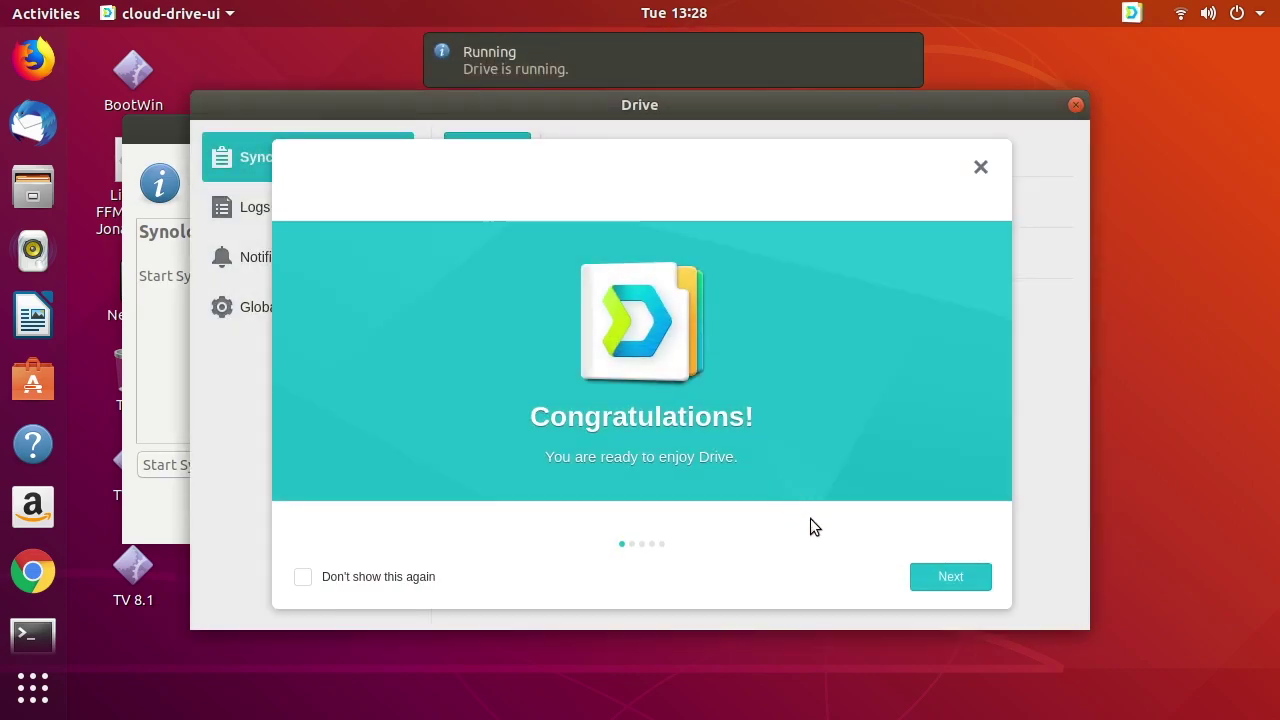
left_click(958, 577)
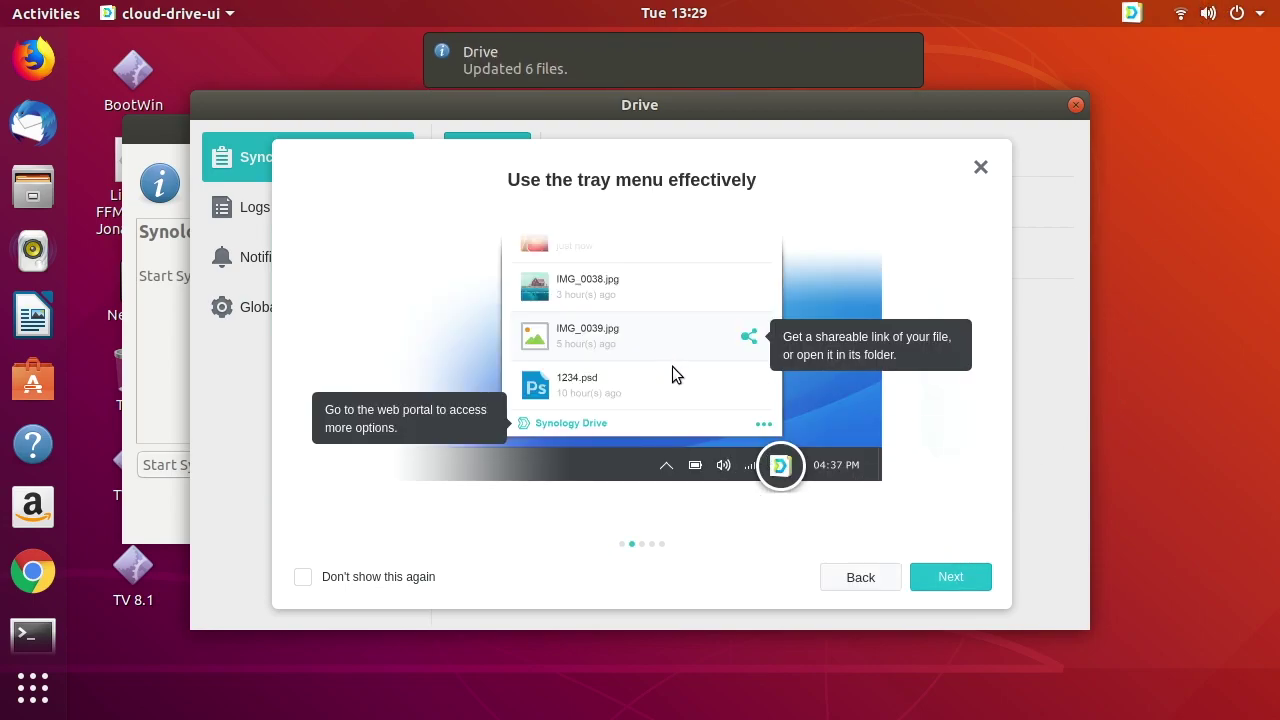
left_click(956, 582)
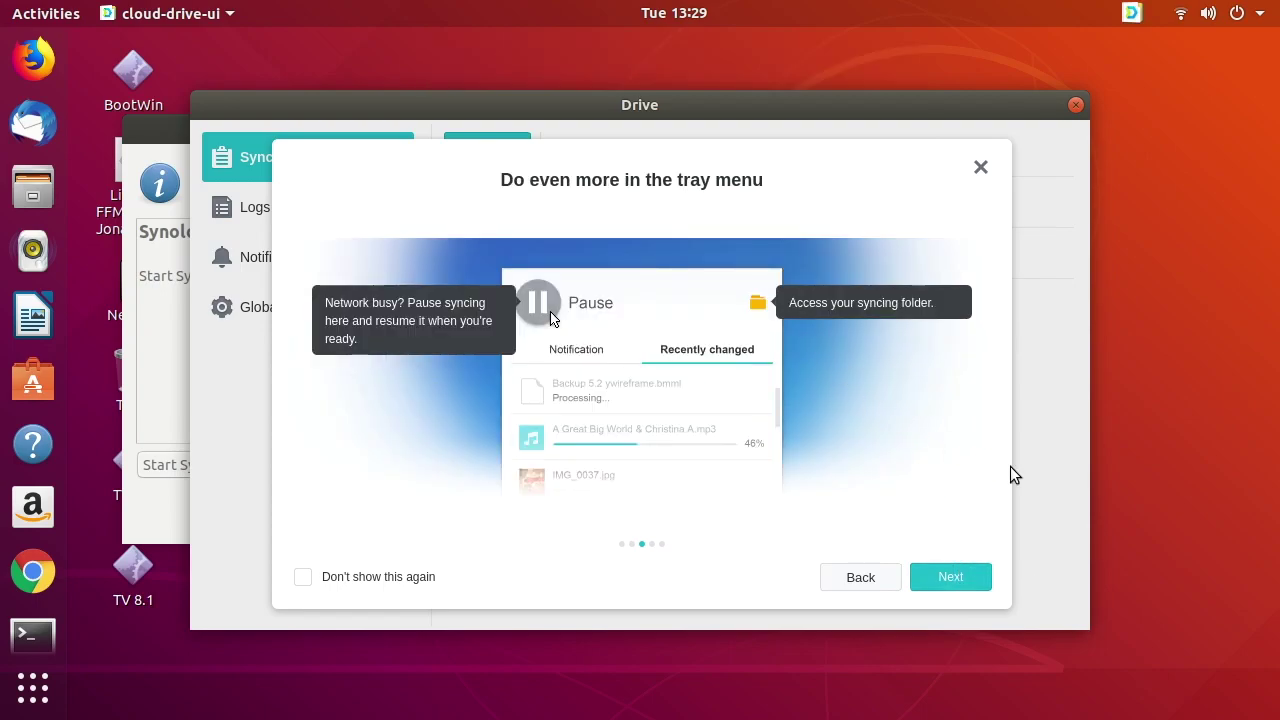
left_click(951, 580)
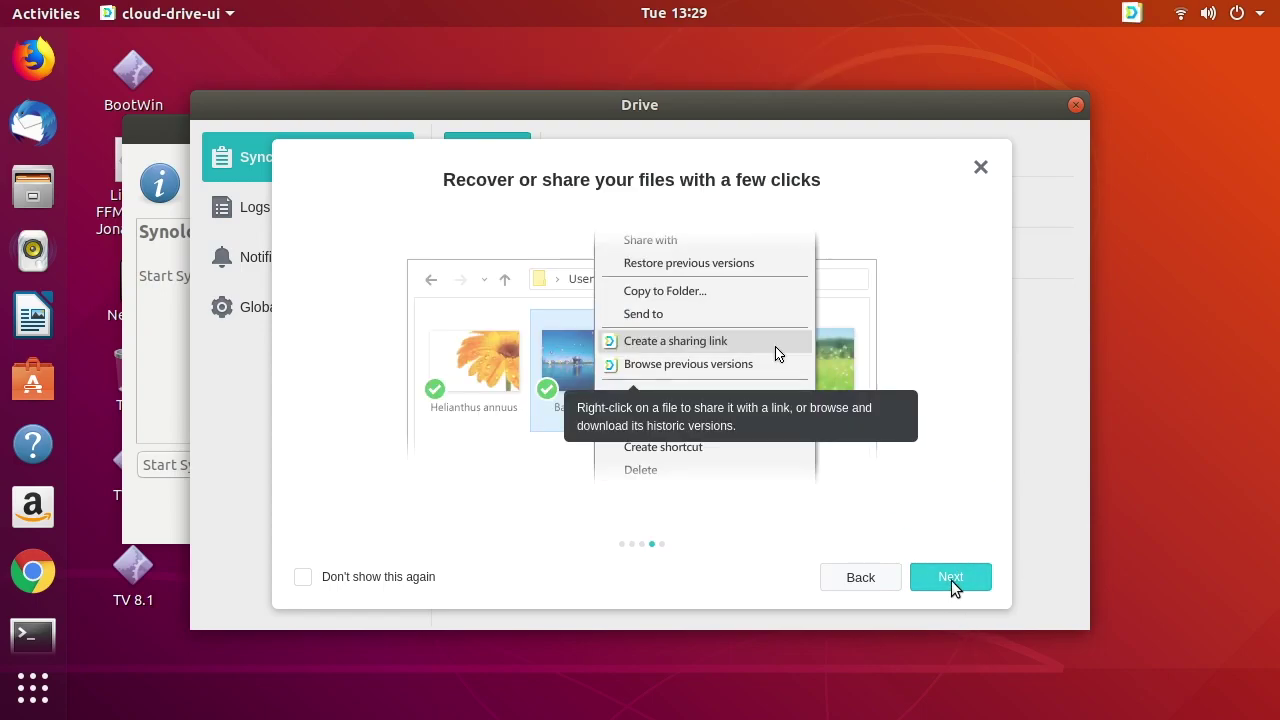
left_click(952, 578)
left_click(954, 576)
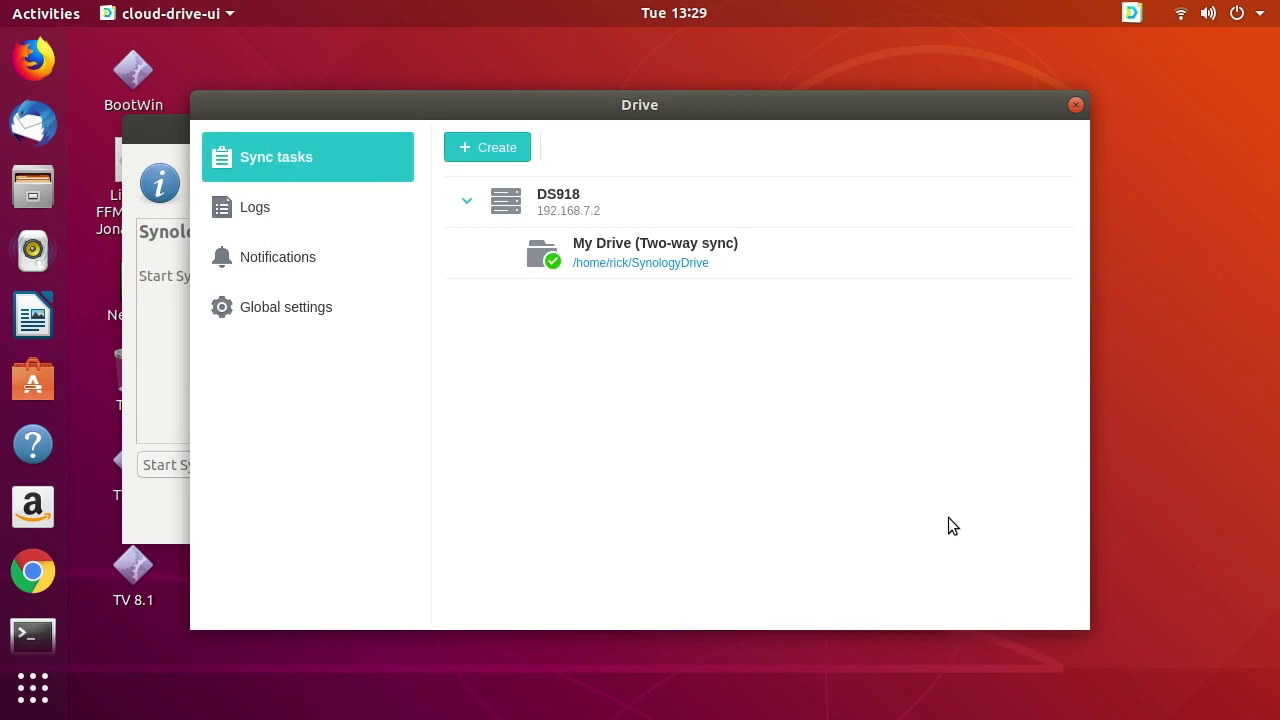
- Close the Drive settings window and dismiss the update information notice
left_click(1075, 105)
left_click_drag(341, 138, 579, 125)
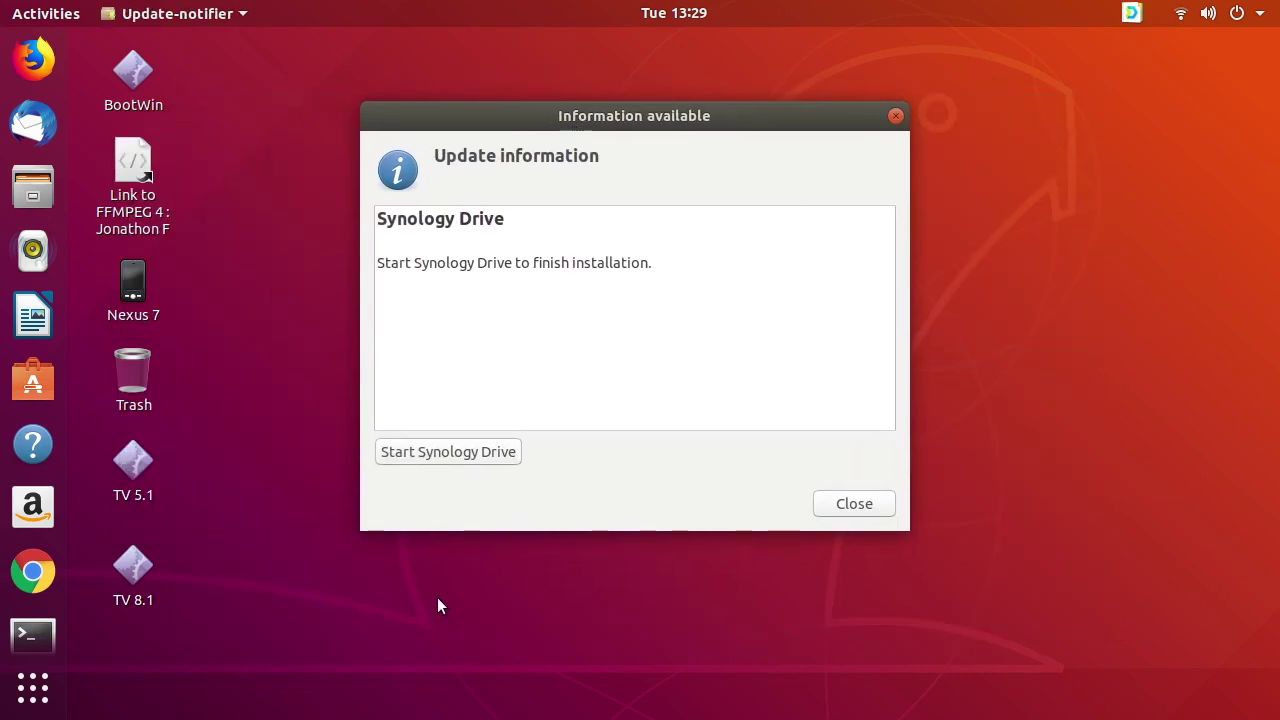
left_click(477, 453)
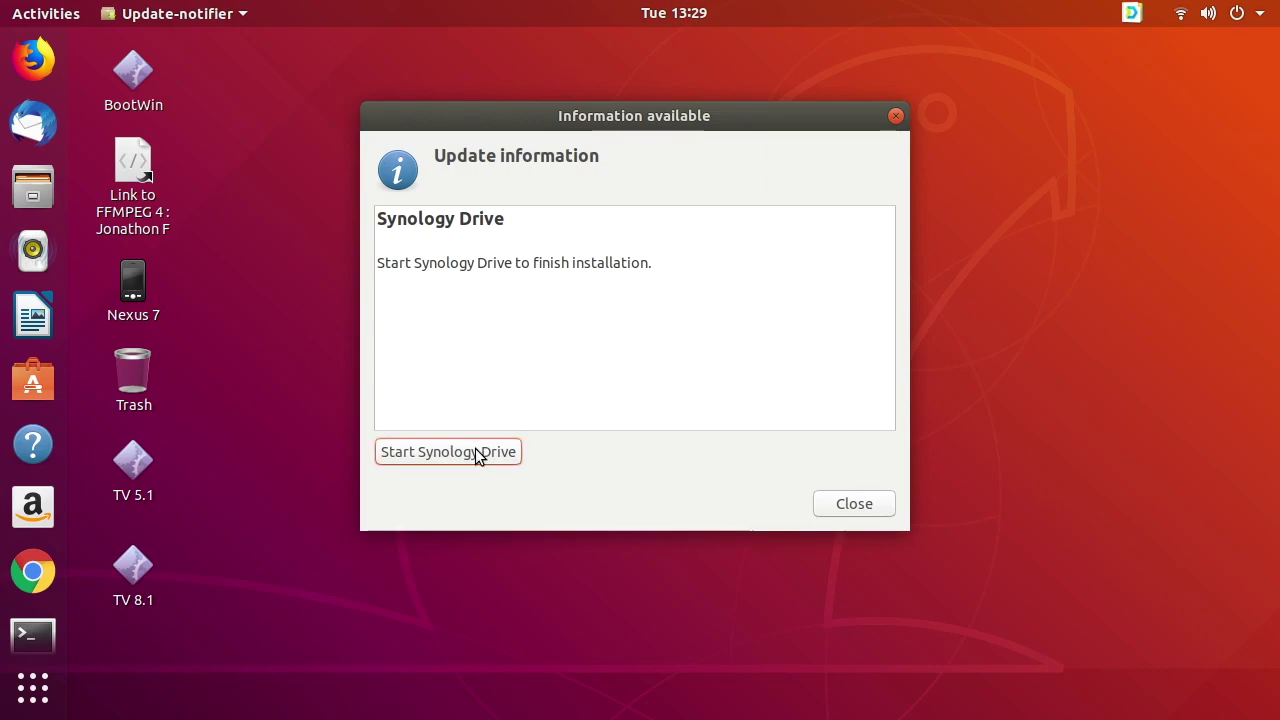
left_click(850, 508)
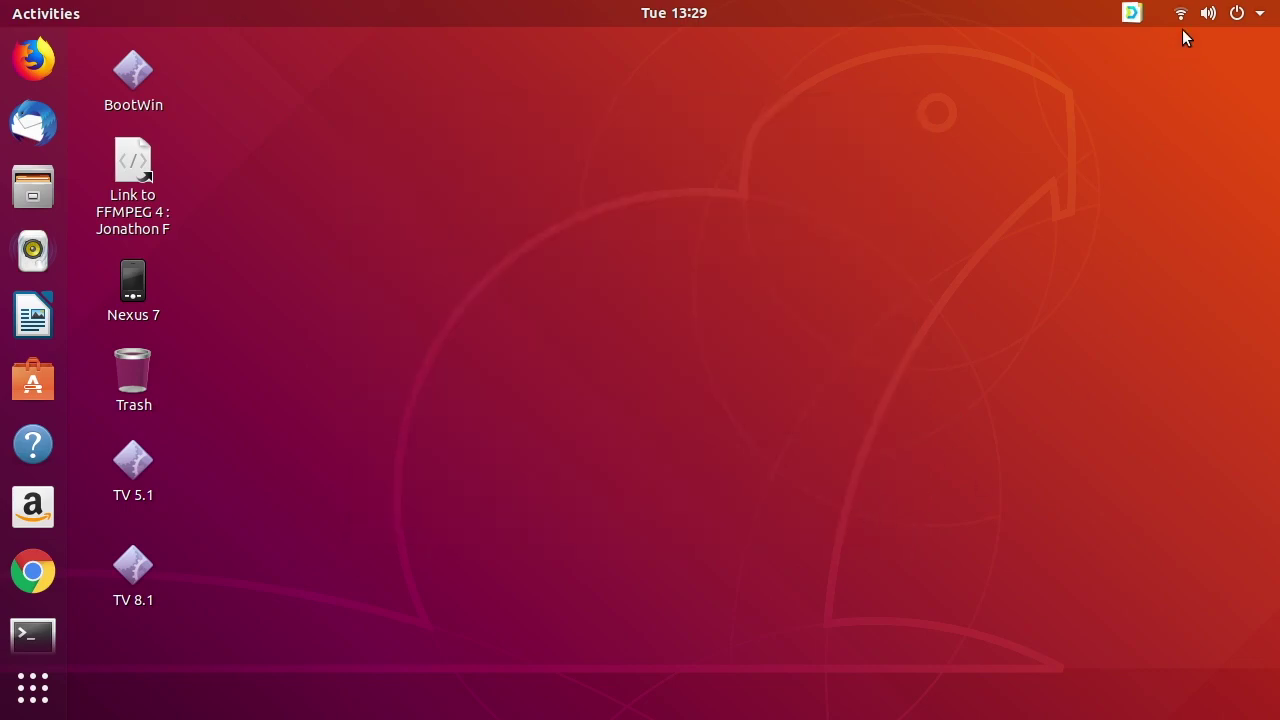
- Check sync status from the tray menu and view the local SynologyDrive folder
left_click(1133, 14)
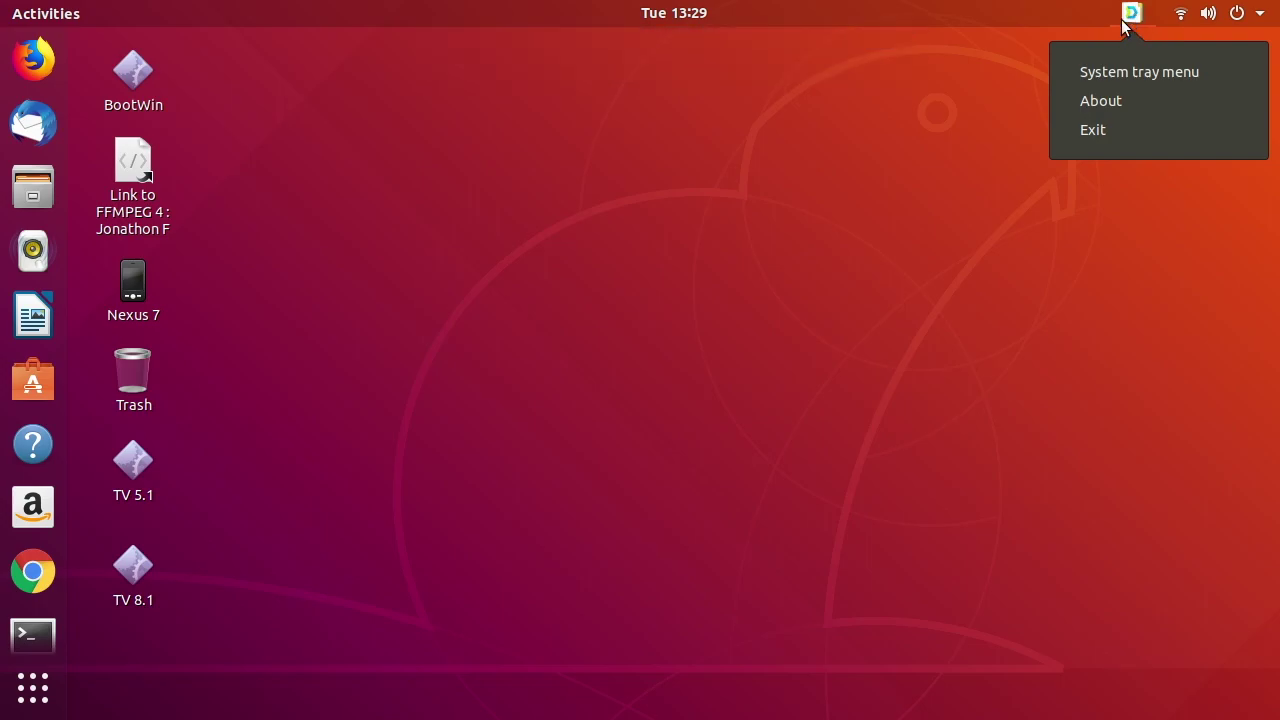
left_click(1153, 68)
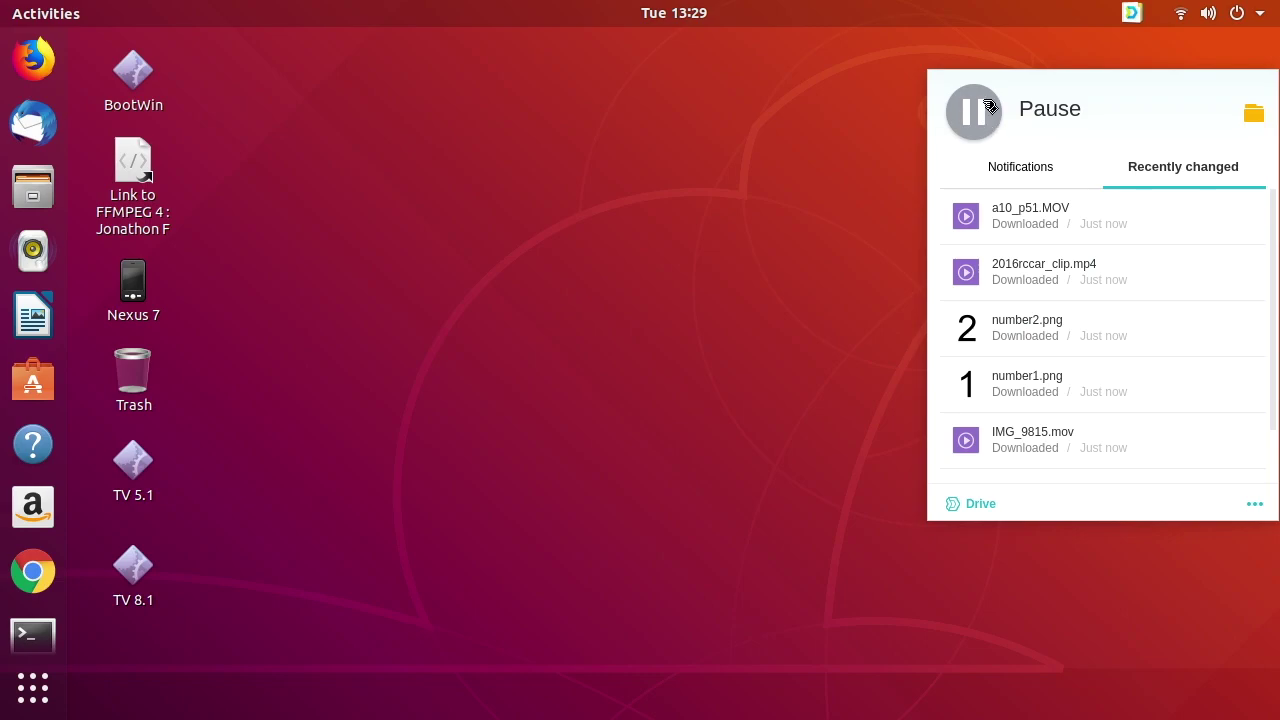
left_click(1254, 114)
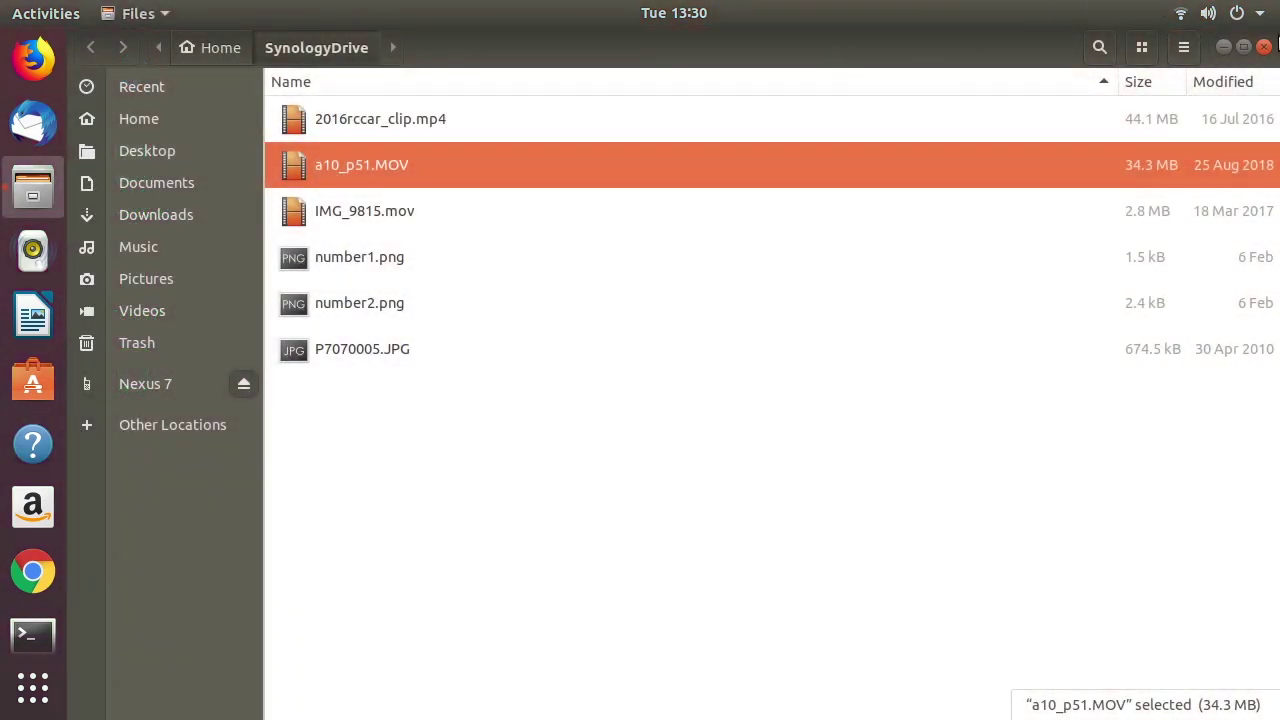
left_click(1265, 46)
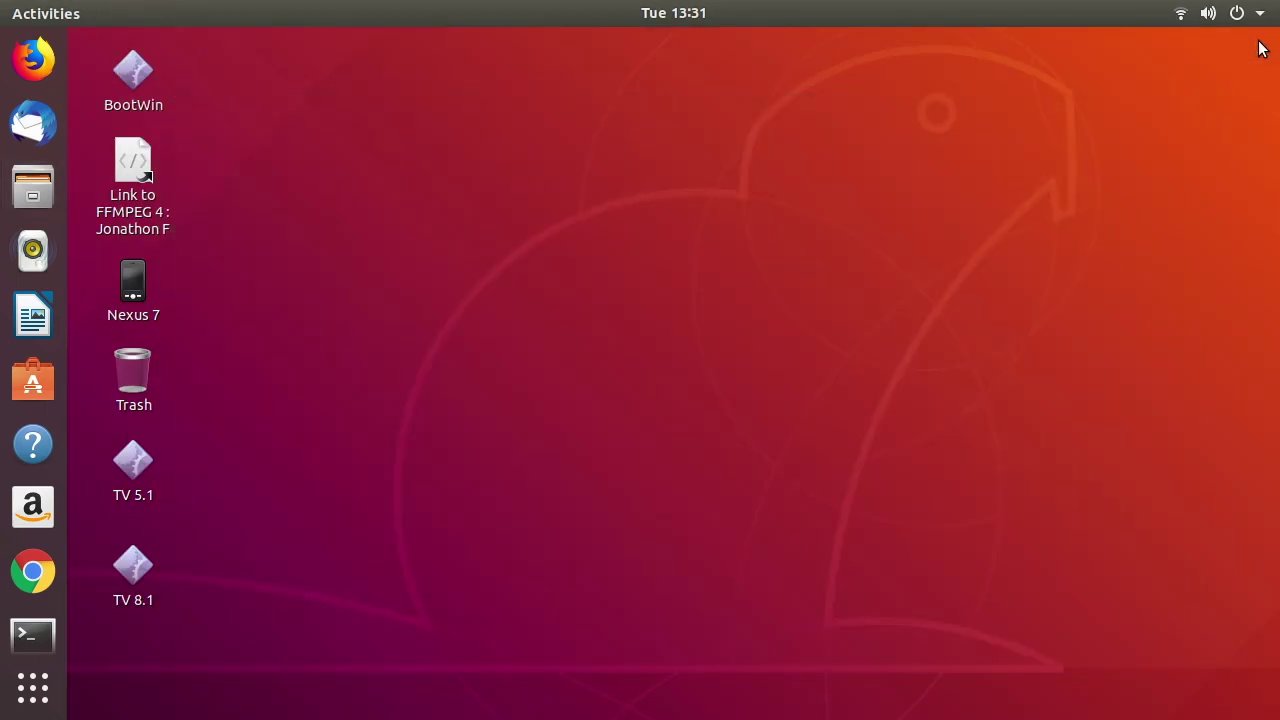
- Open the SynologyDrive folder in Files
left_click(1176, 10)
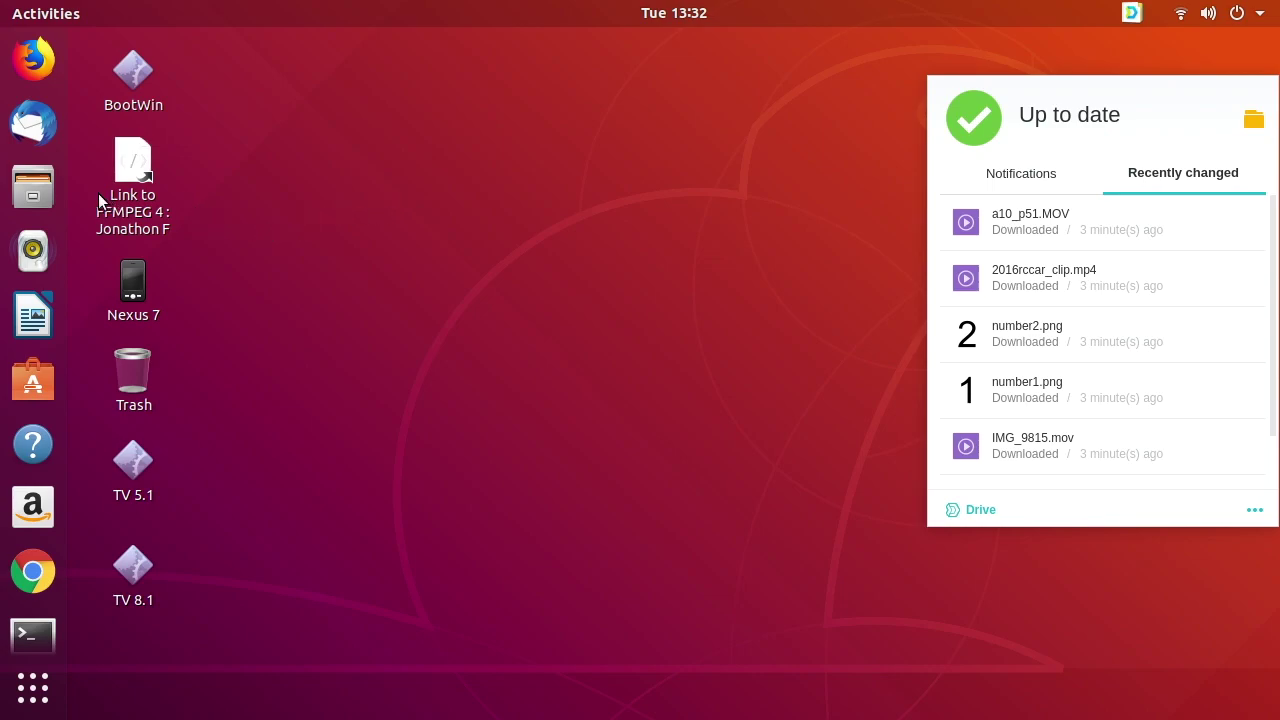
left_click(33, 187)
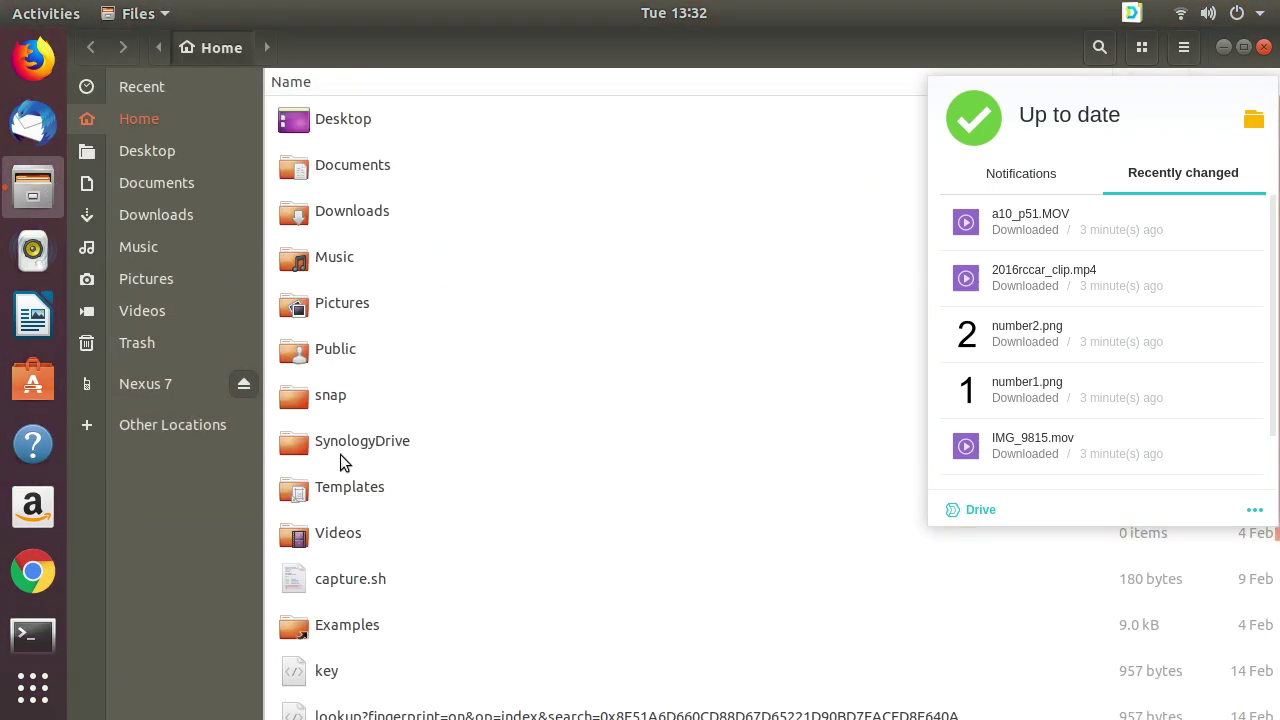
double_click(336, 443)
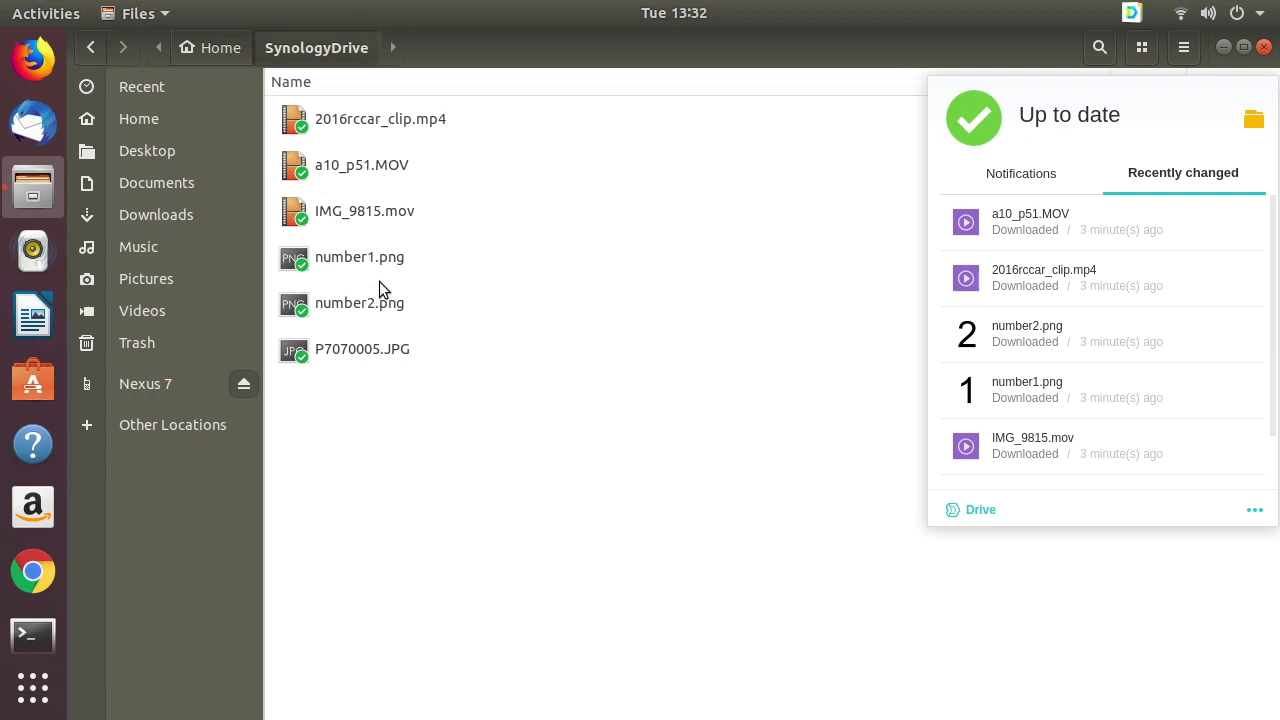
- Copy the TV 5.1 and TV 8.1 desktop launchers into SynologyDrive
double_click(597, 47)
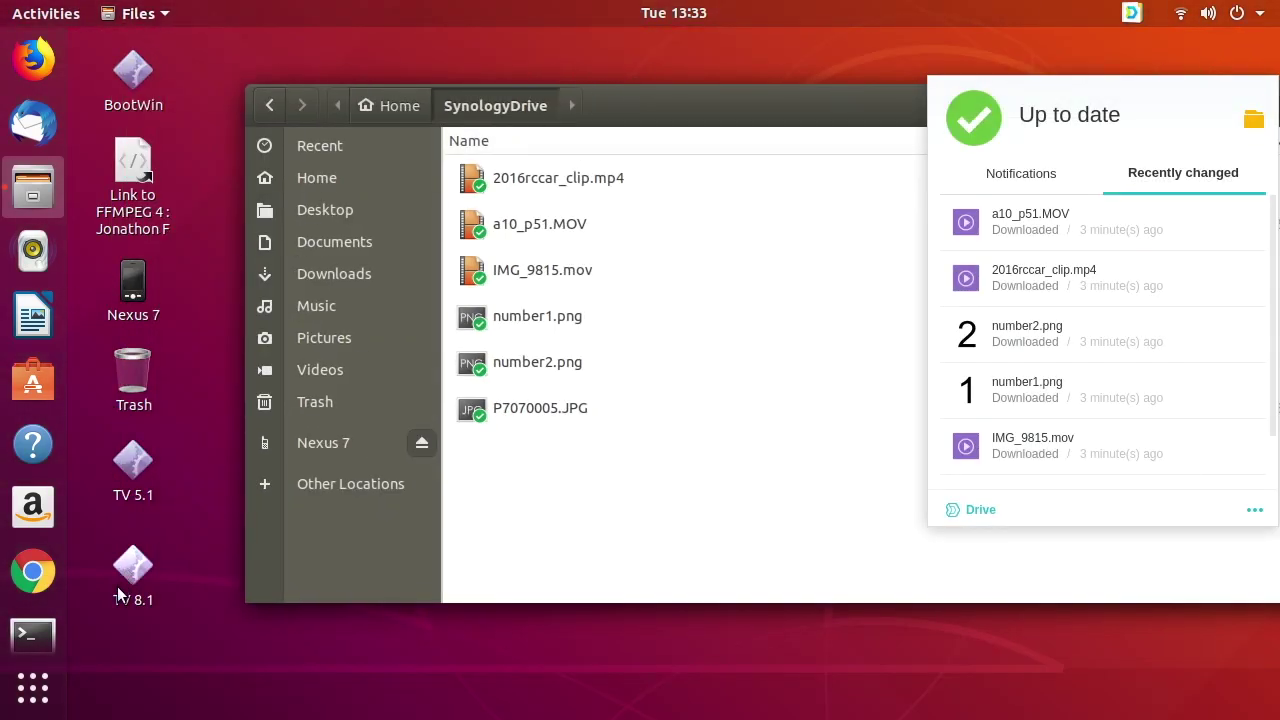
left_click_drag(133, 462, 563, 492)
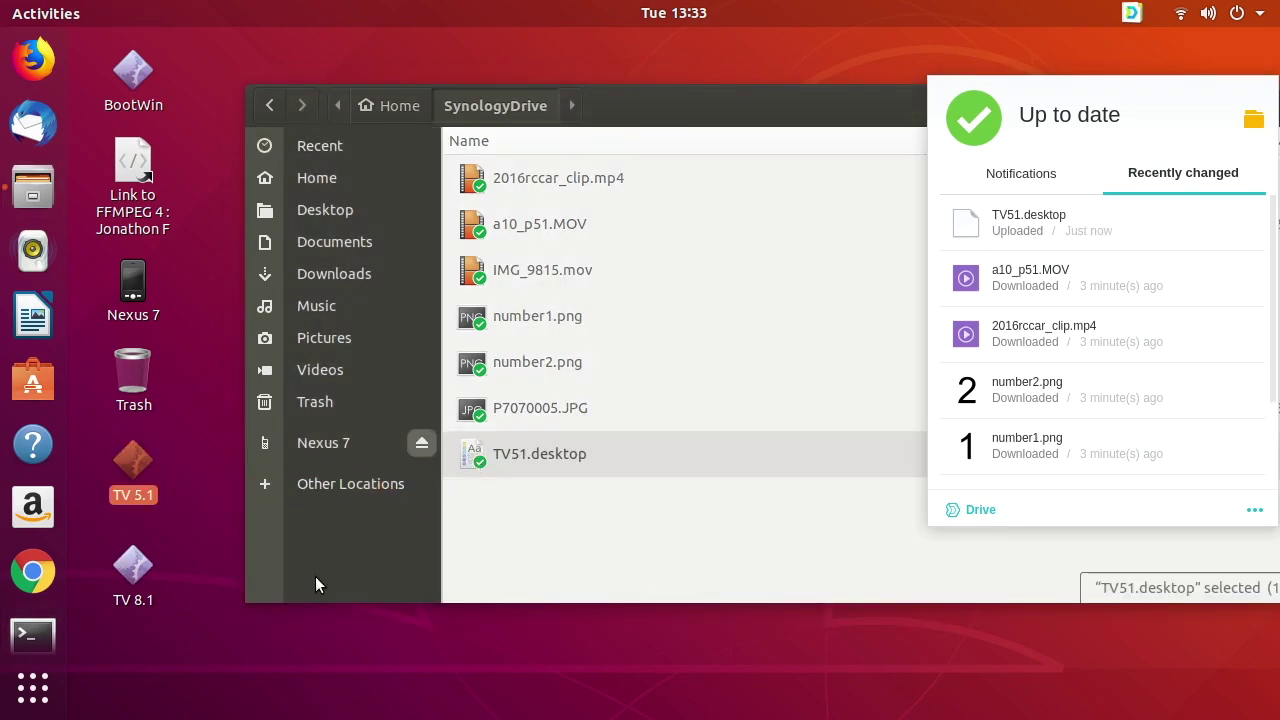
left_click_drag(113, 575, 543, 540)
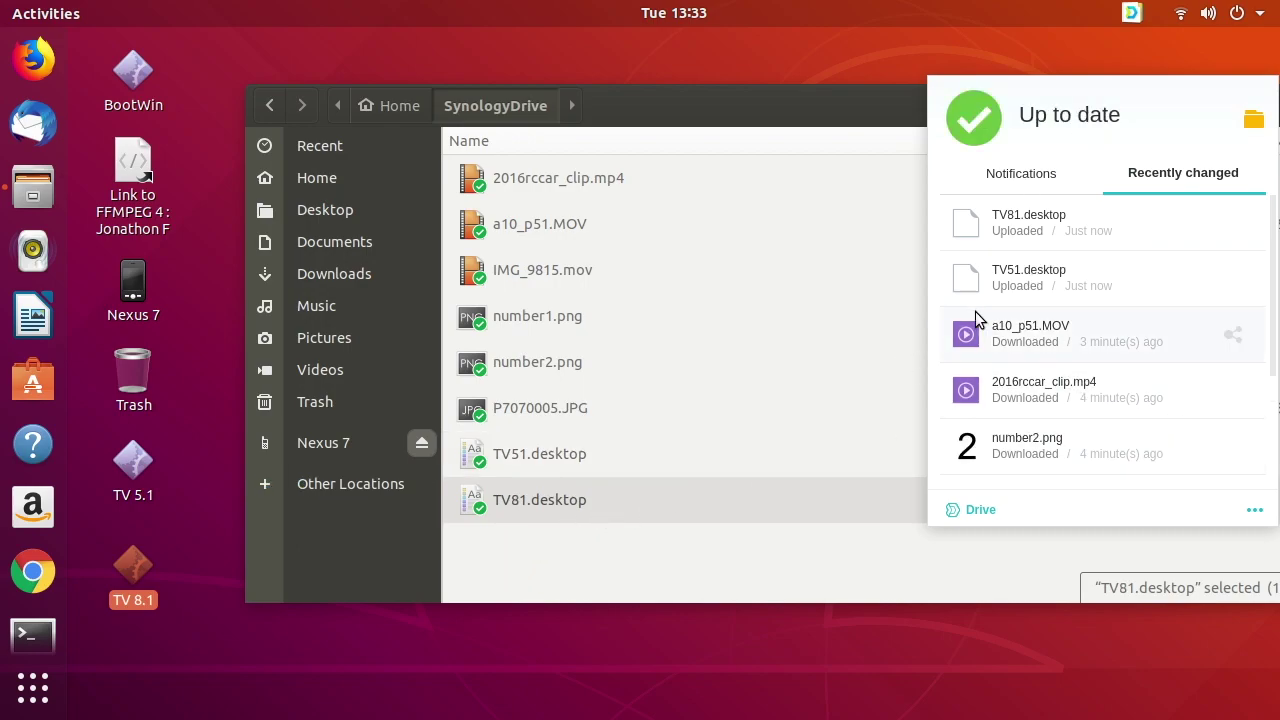
- Review the Synology Drive context actions offered for TV81.desktop
right_click(527, 502)
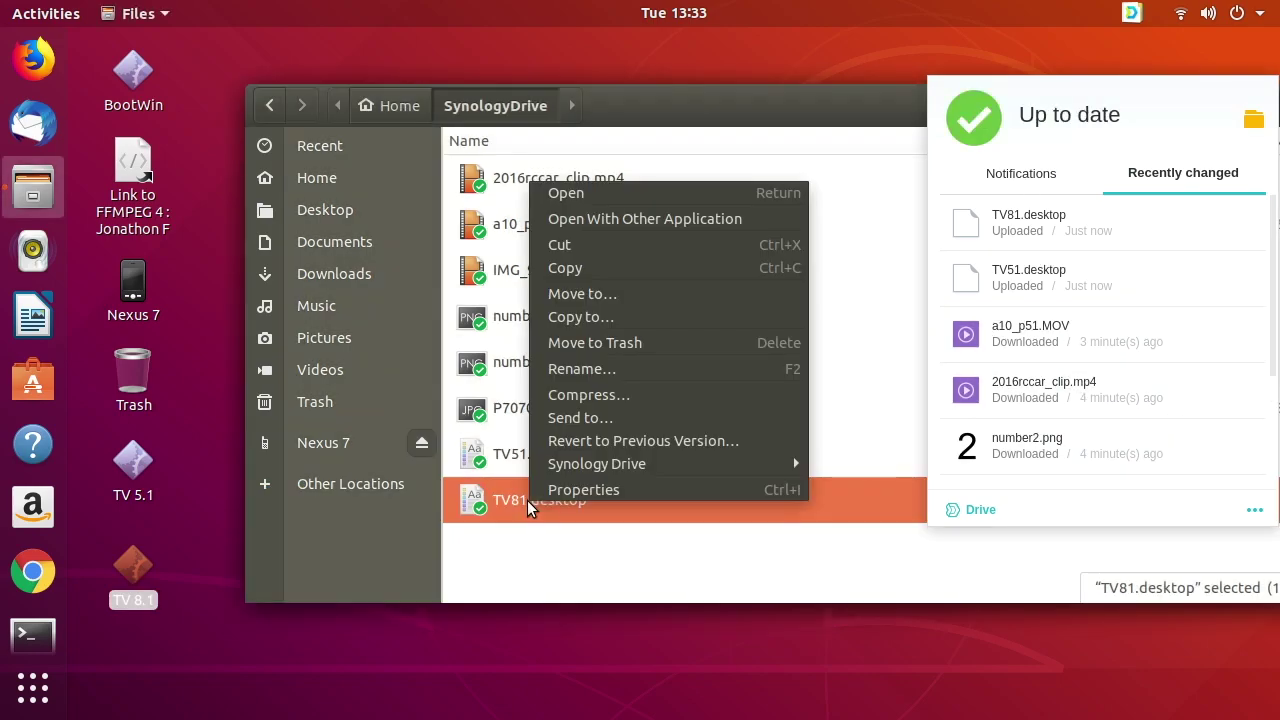
mouse_move(562, 466)
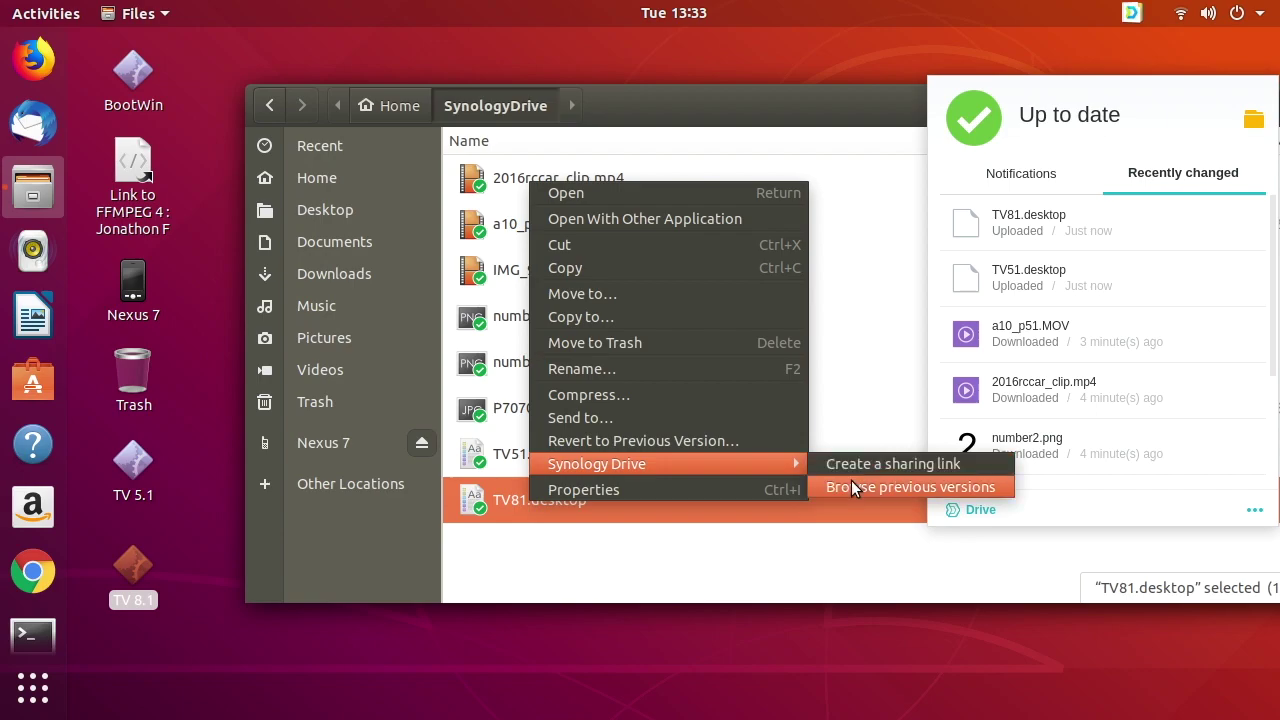
left_click(872, 535)
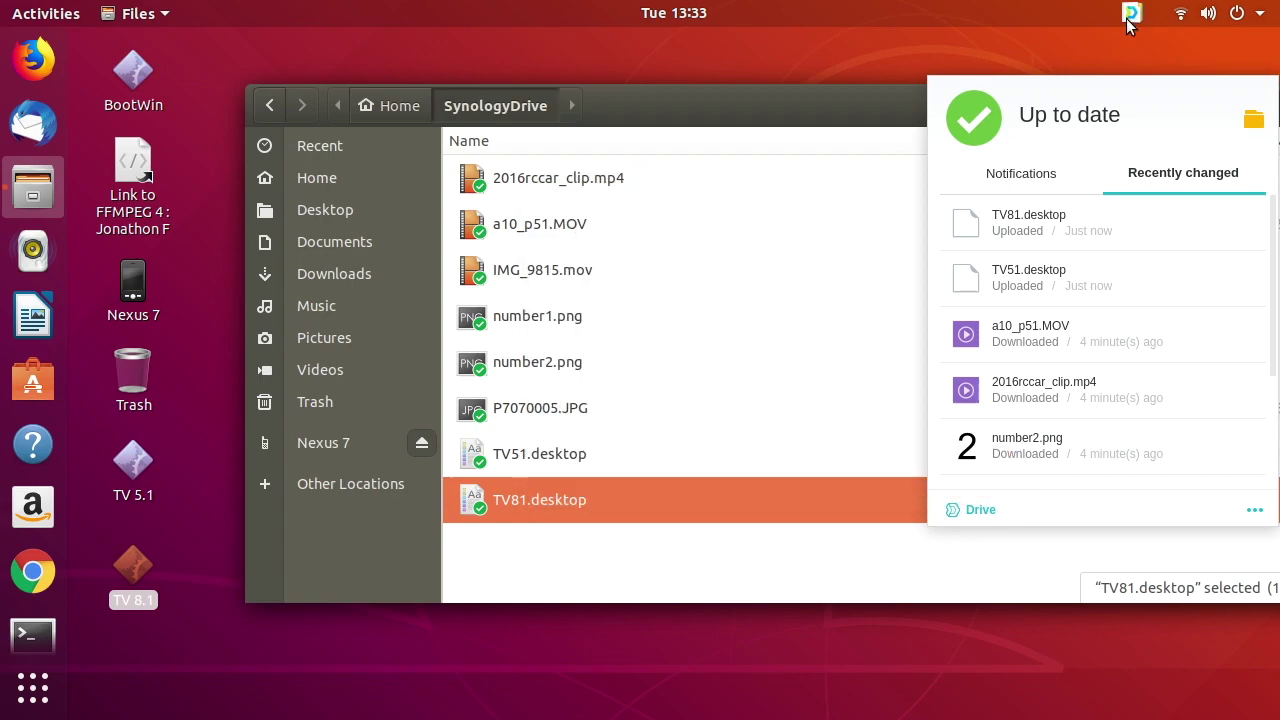
- Bring up the Drive panel's options menu with Logs and Global settings
left_click(1127, 25)
left_click(1100, 68)
left_click(1254, 514)
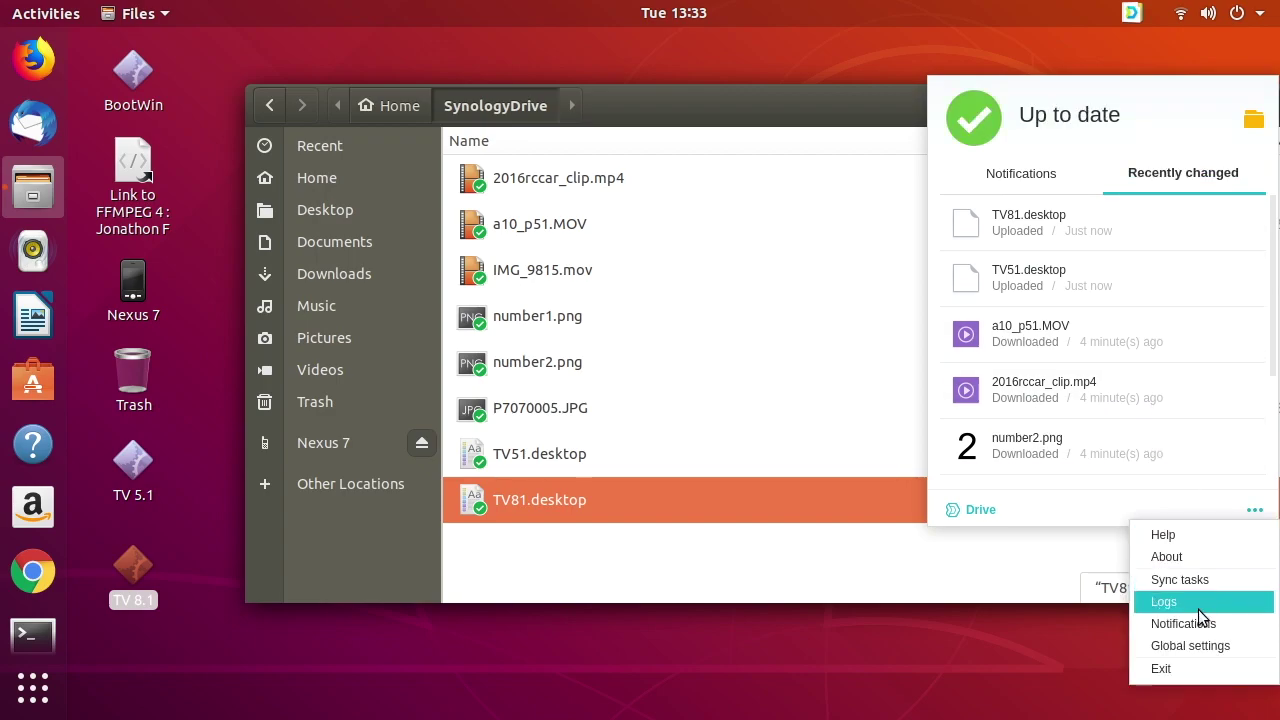
- In Global settings, have files deleted locally also removed from the NAS
left_click(1195, 647)
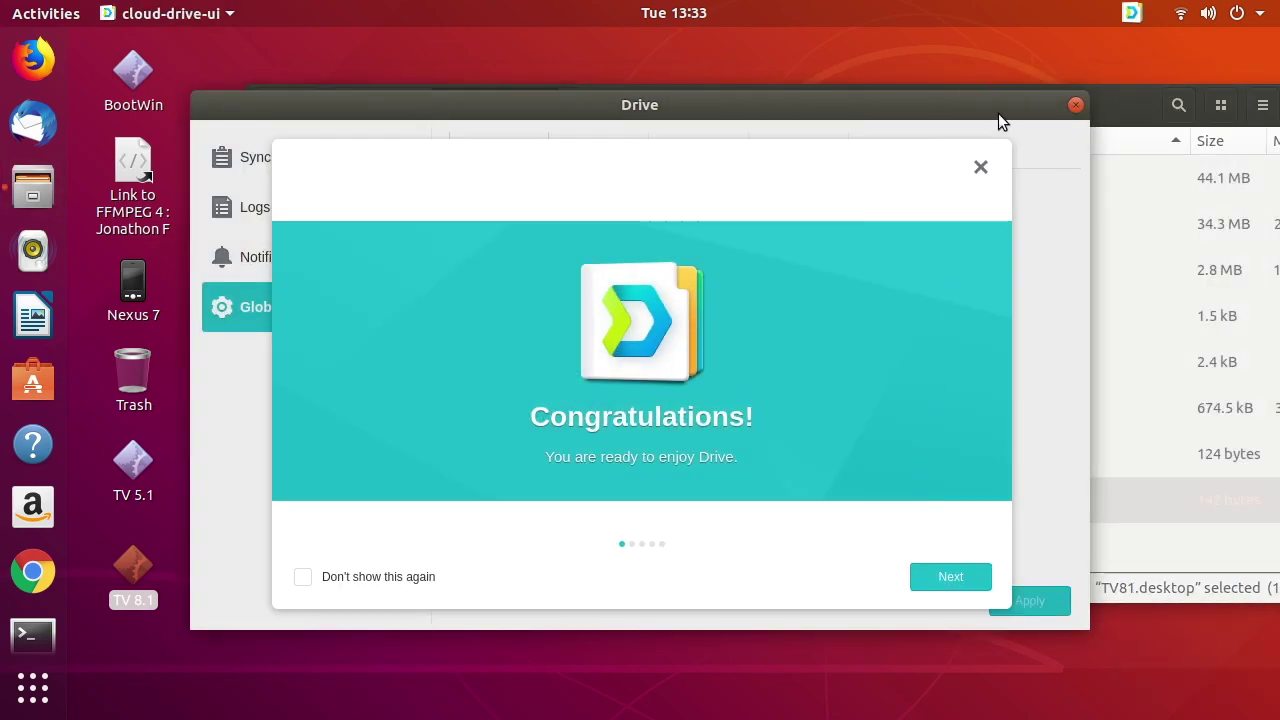
left_click(981, 168)
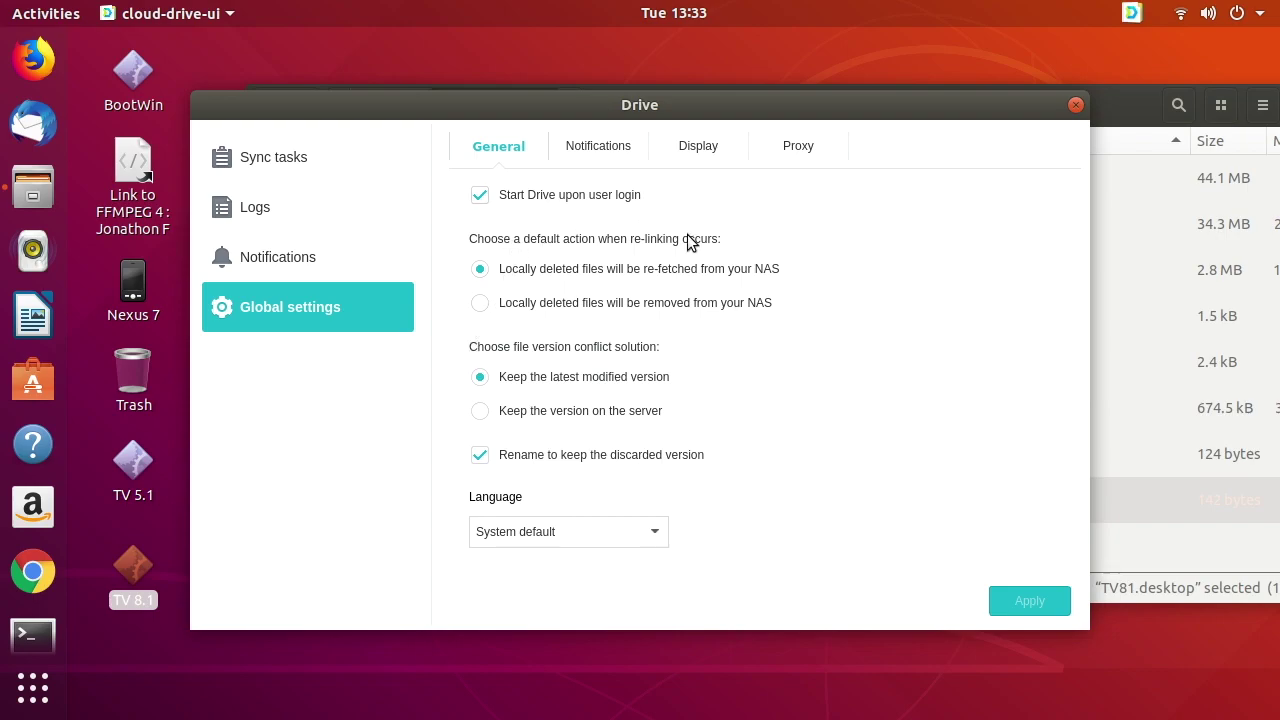
left_click(481, 306)
- Review the Notifications and Display tabs, turn off 'Show tips' at next launch, and view the notifications list
left_click(603, 150)
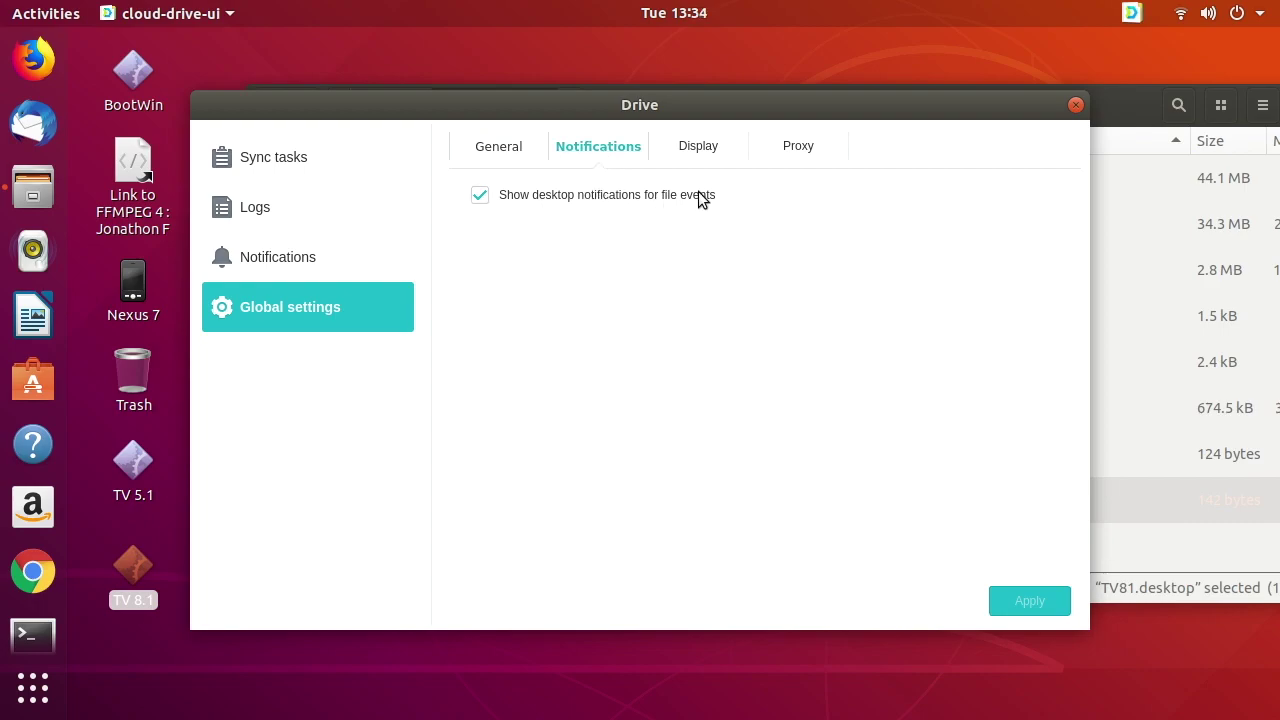
left_click(697, 150)
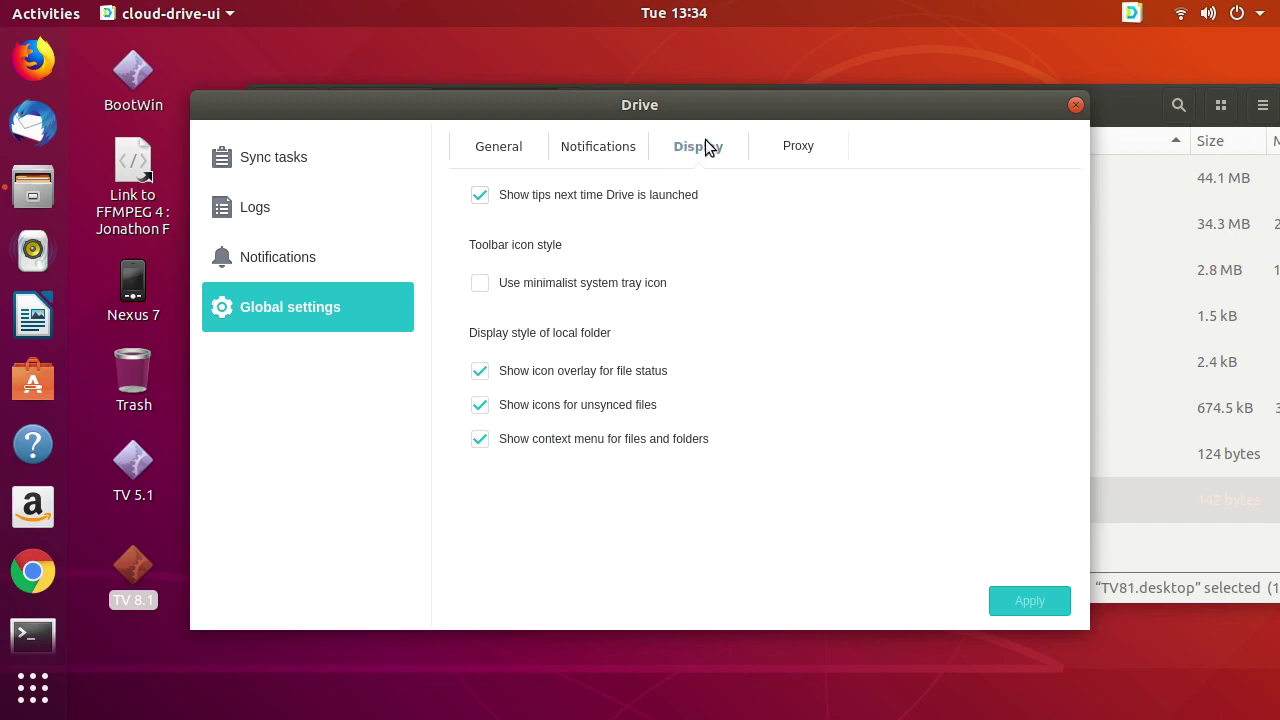
left_click(479, 196)
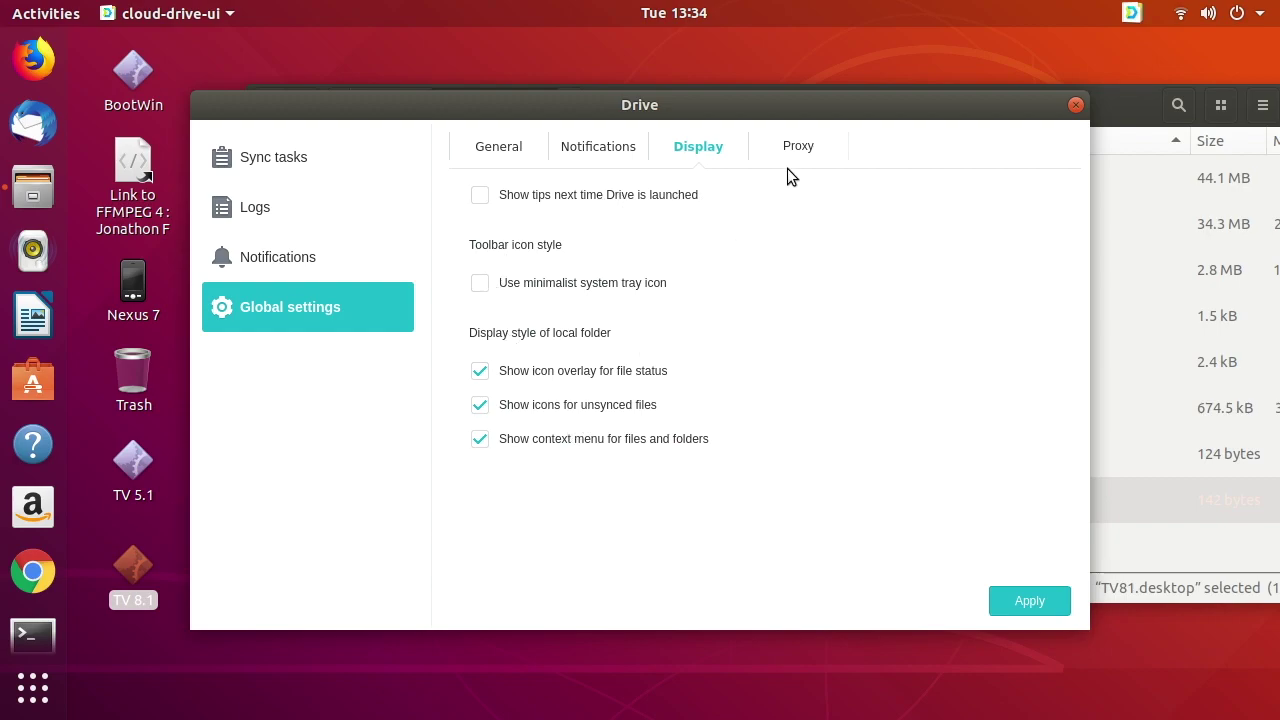
left_click(266, 263)
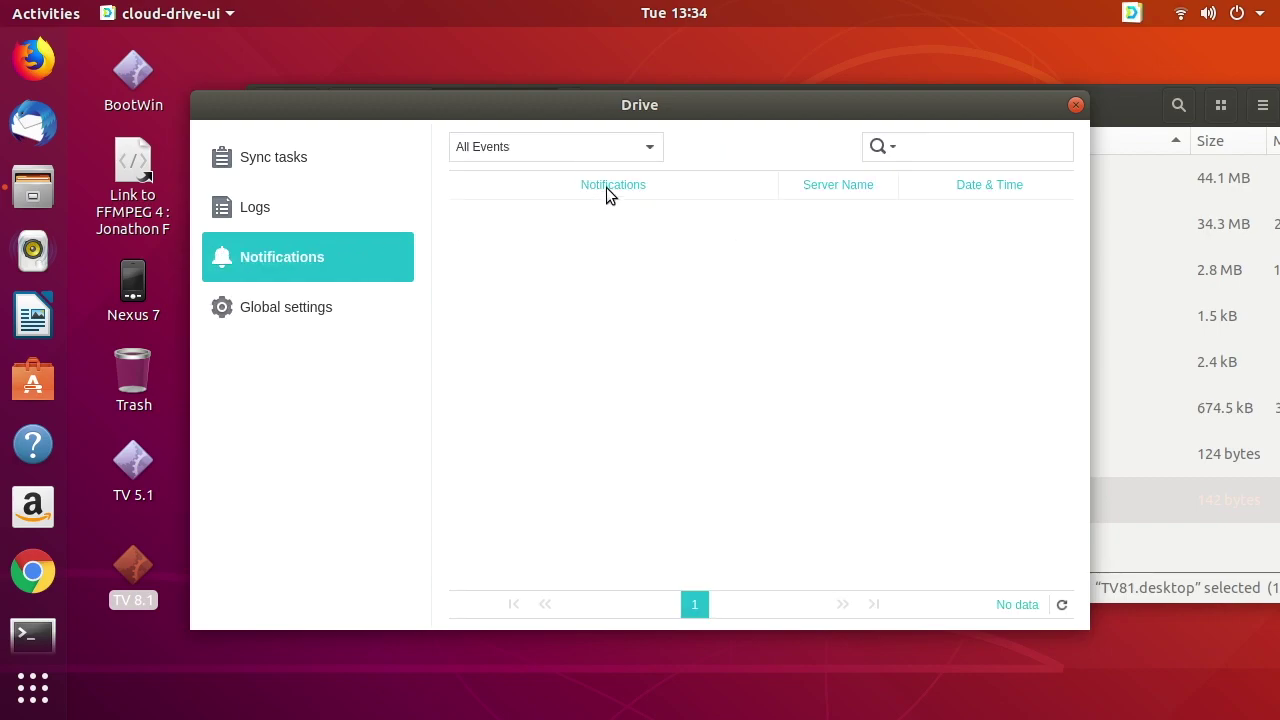
- Show the sync logs of two uploads and six downloads, then the My Drive two-way sync task on DS918
left_click(266, 208)
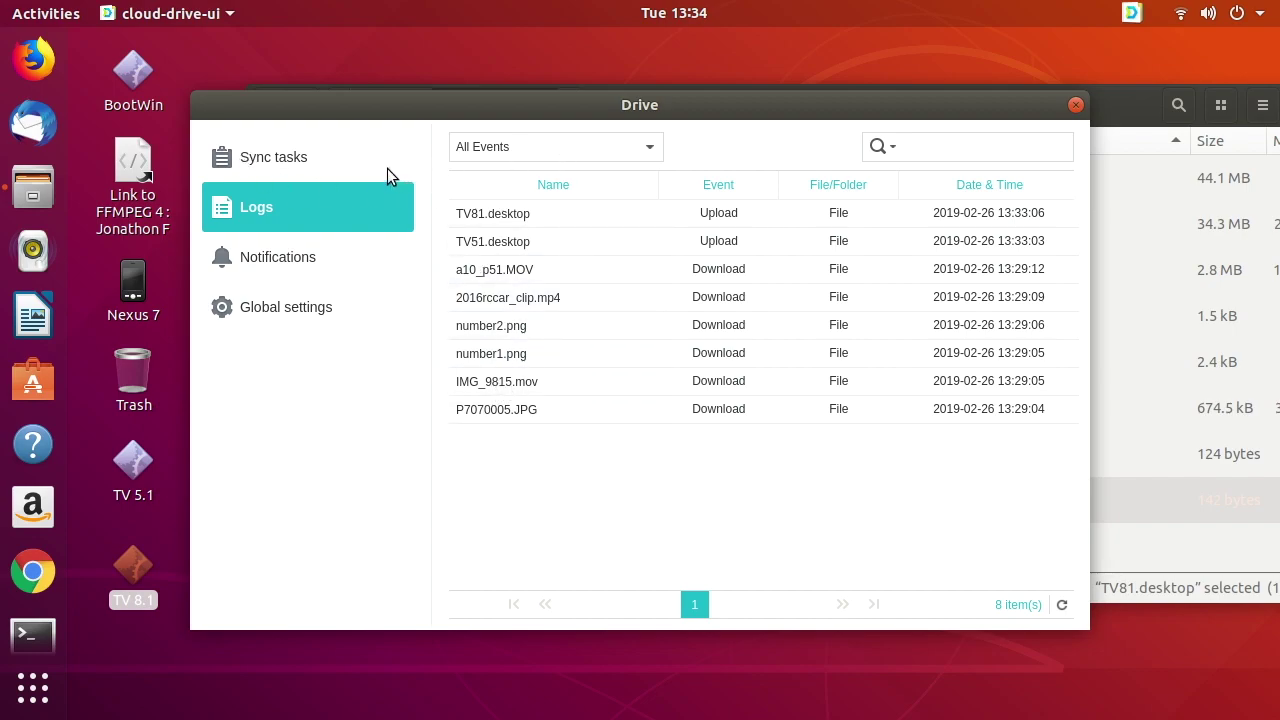
left_click(291, 163)
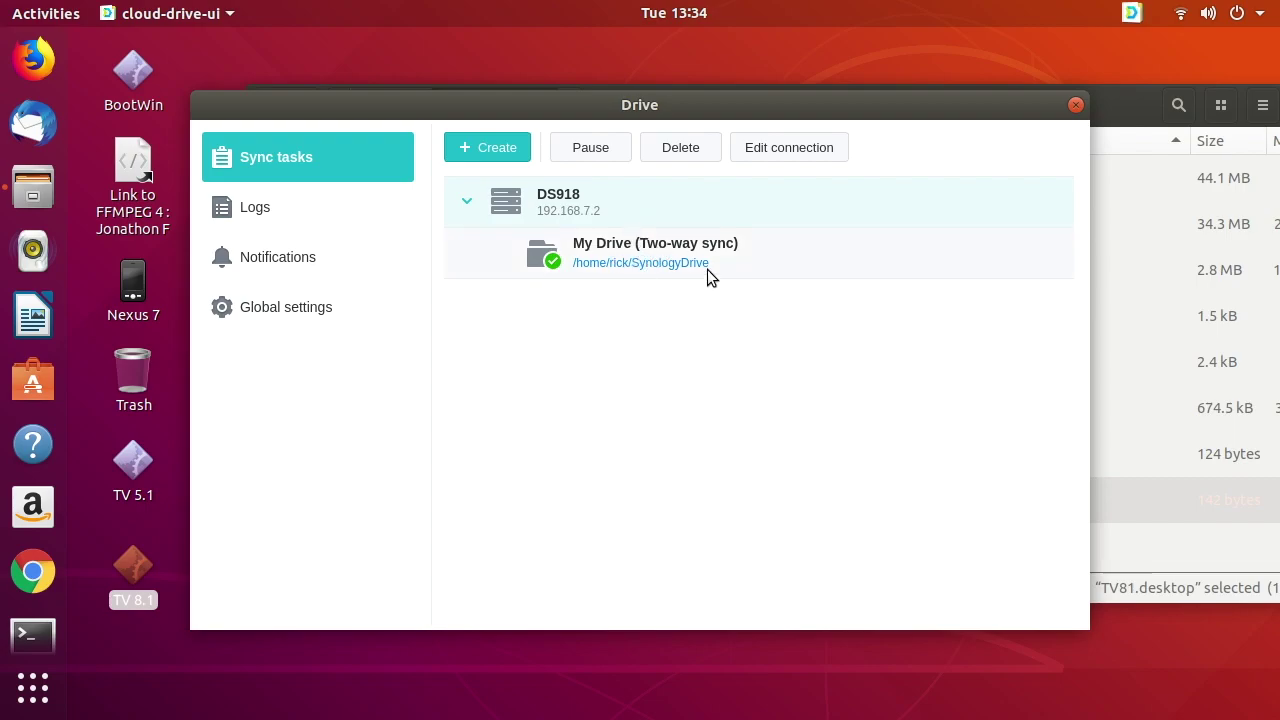
- Close the Drive settings window and the SynologyDrive folder window to leave only the desktop
left_click(1075, 104)
left_click_drag(1080, 109, 953, 82)
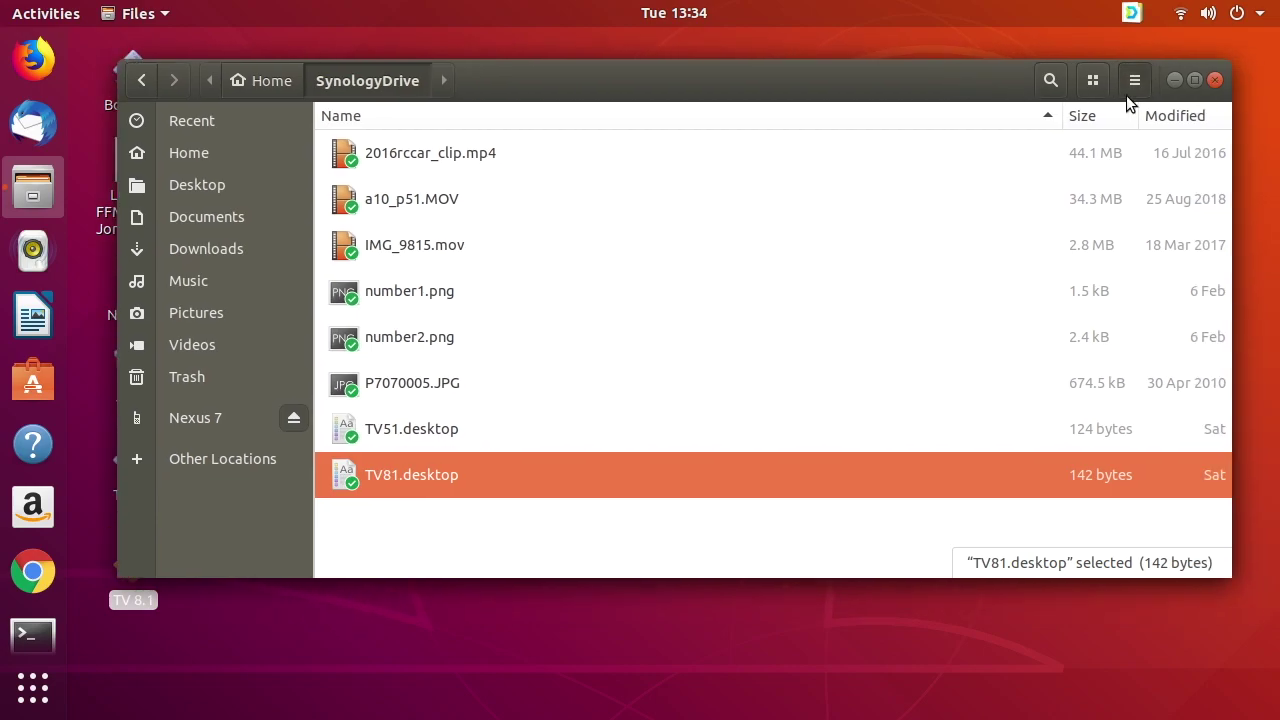
left_click(1214, 81)
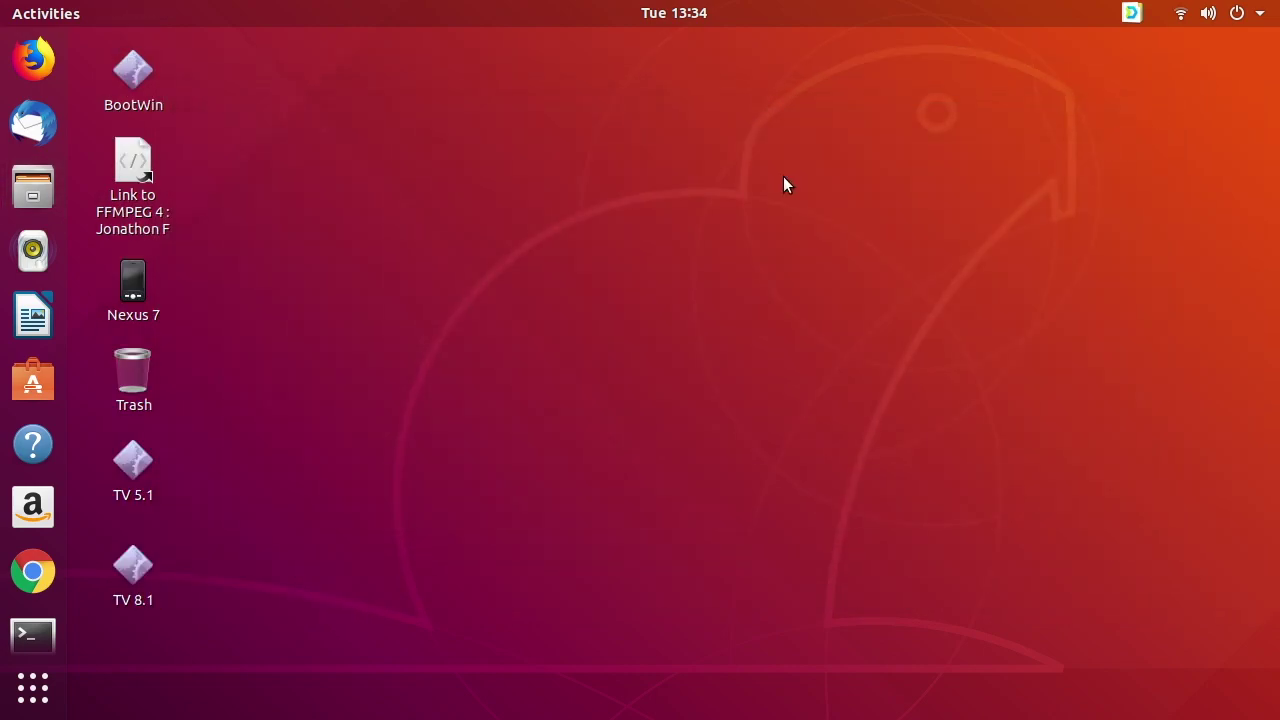